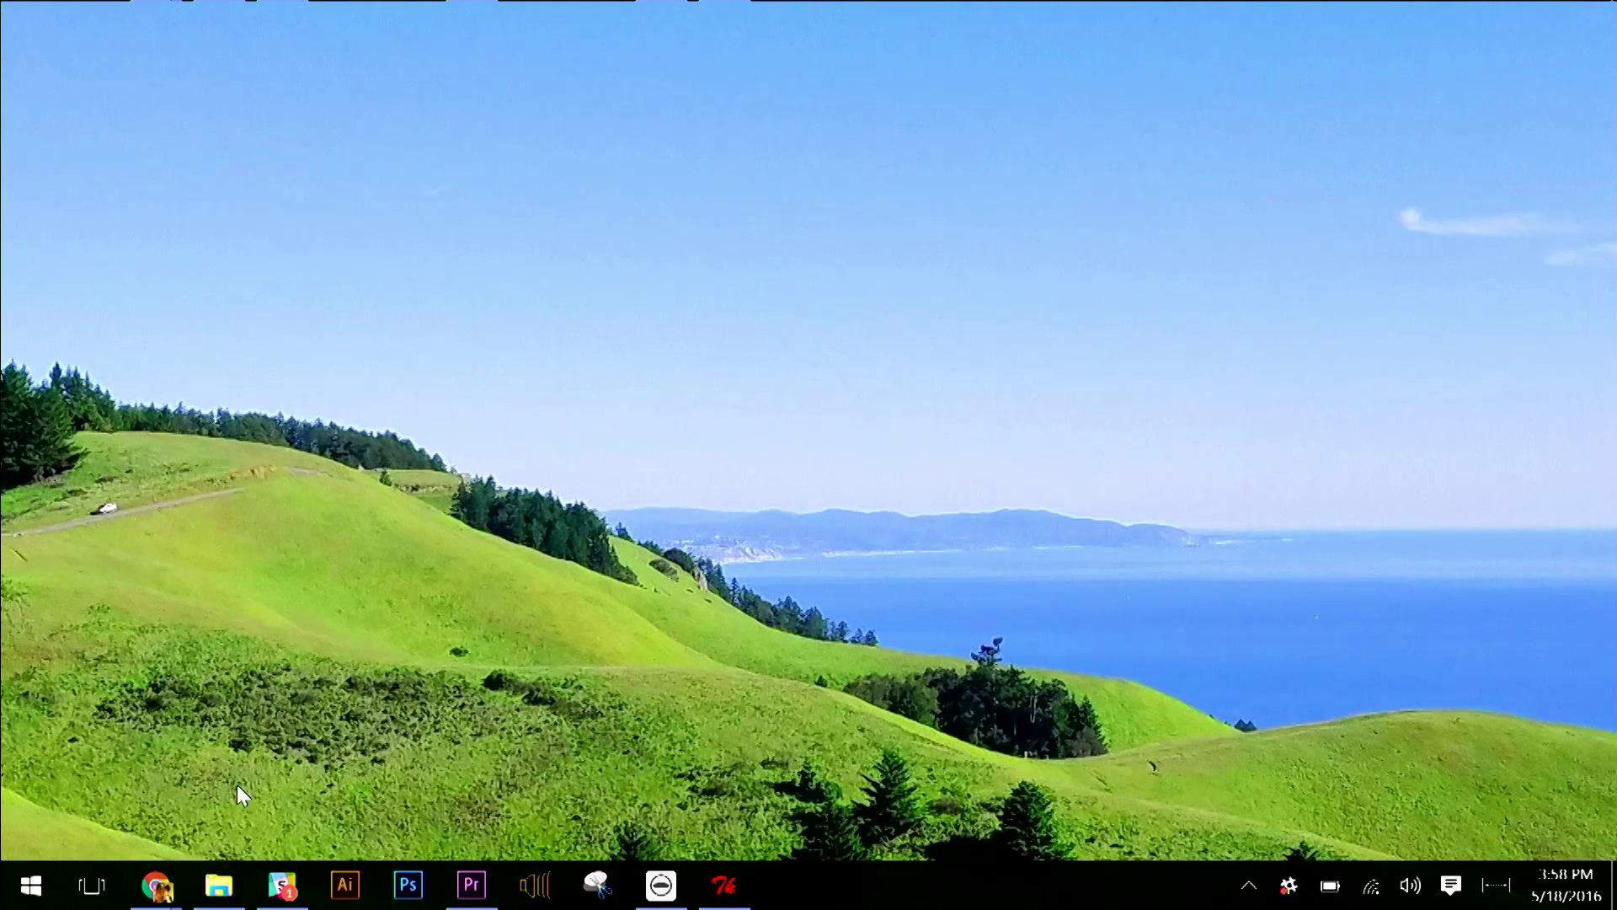
Play the raw clip R0010160.MP4 in VLC, muted, and skip ahead to about 03:21.
{"action": "left_click", "coordinate": [222, 900]}
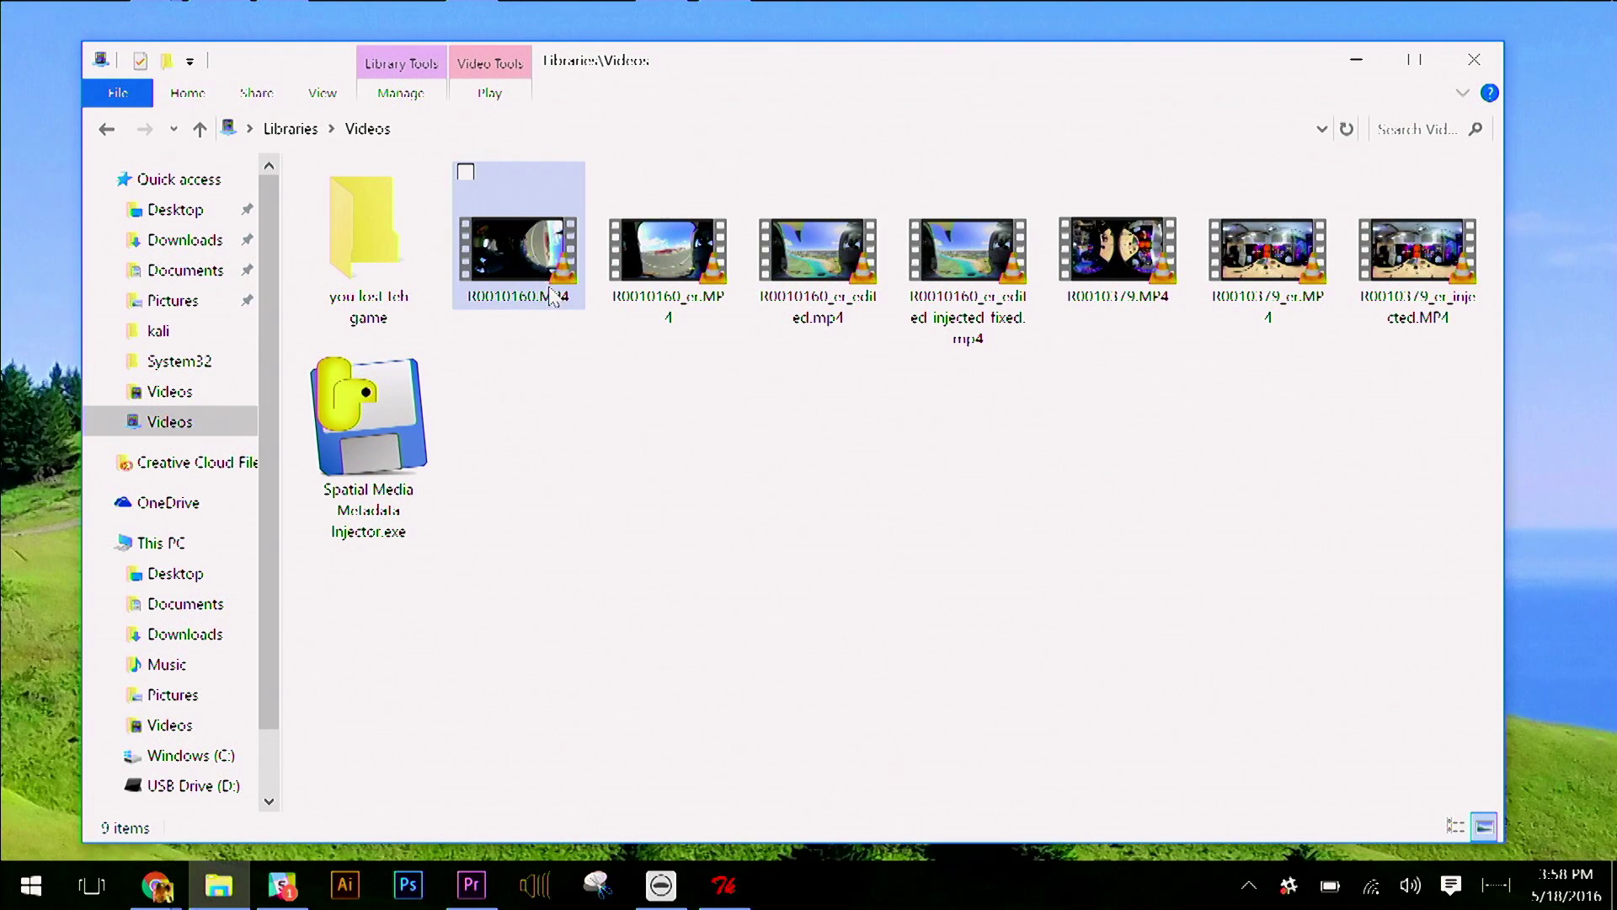
{"action": "key", "text": "XF86AudioMute"}
{"action": "double_click", "coordinate": [507, 244]}
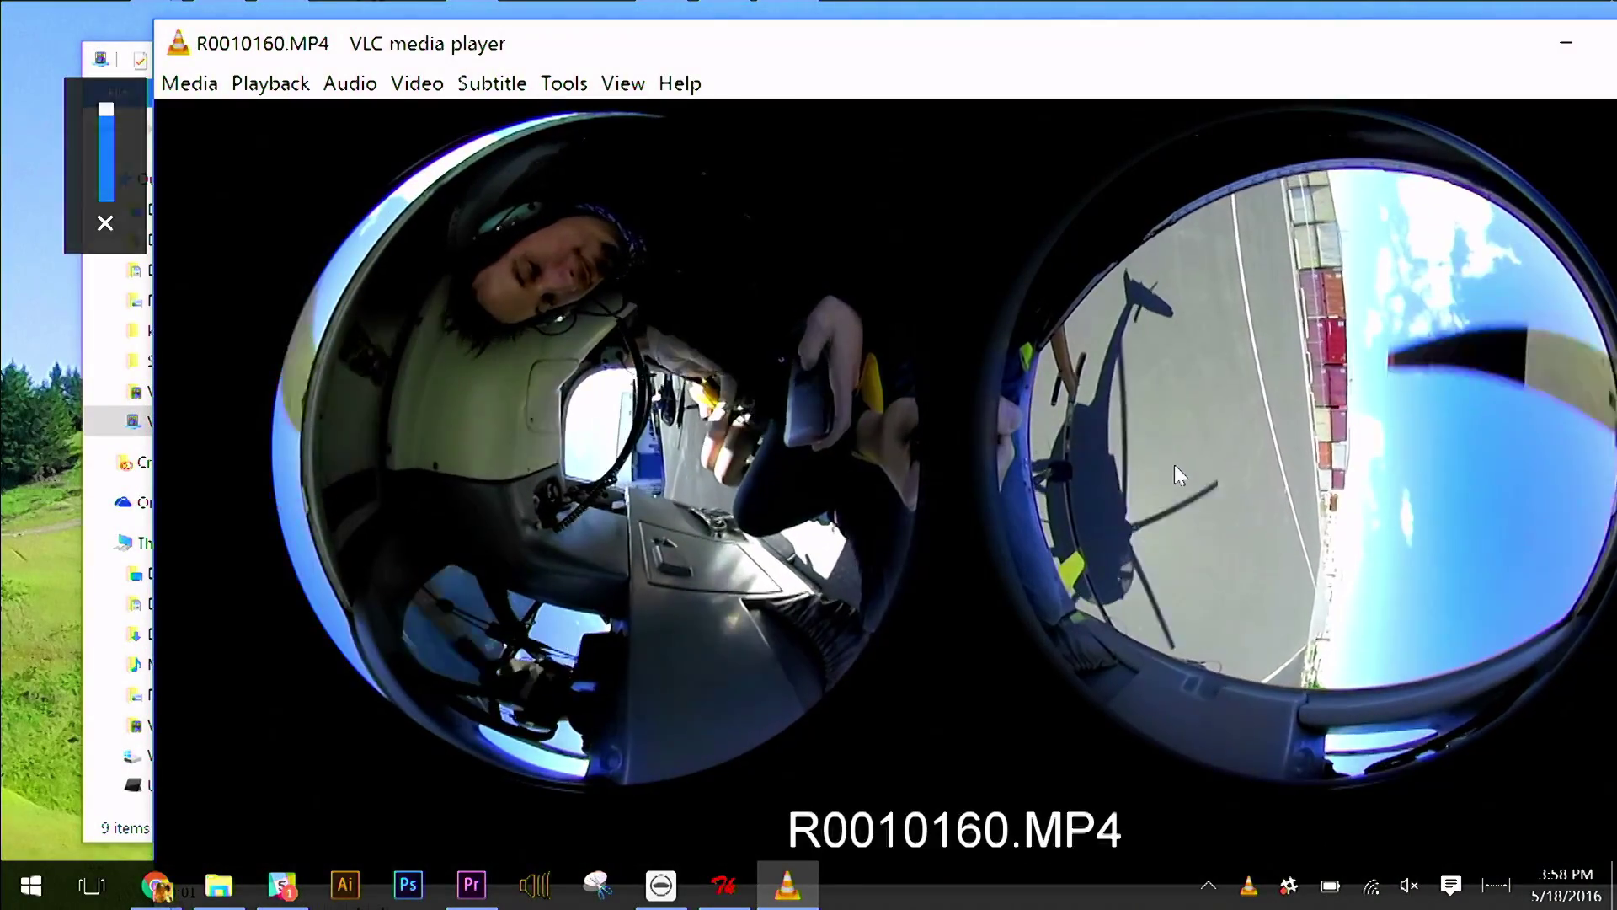
{"action": "double_click", "coordinate": [1247, 473]}
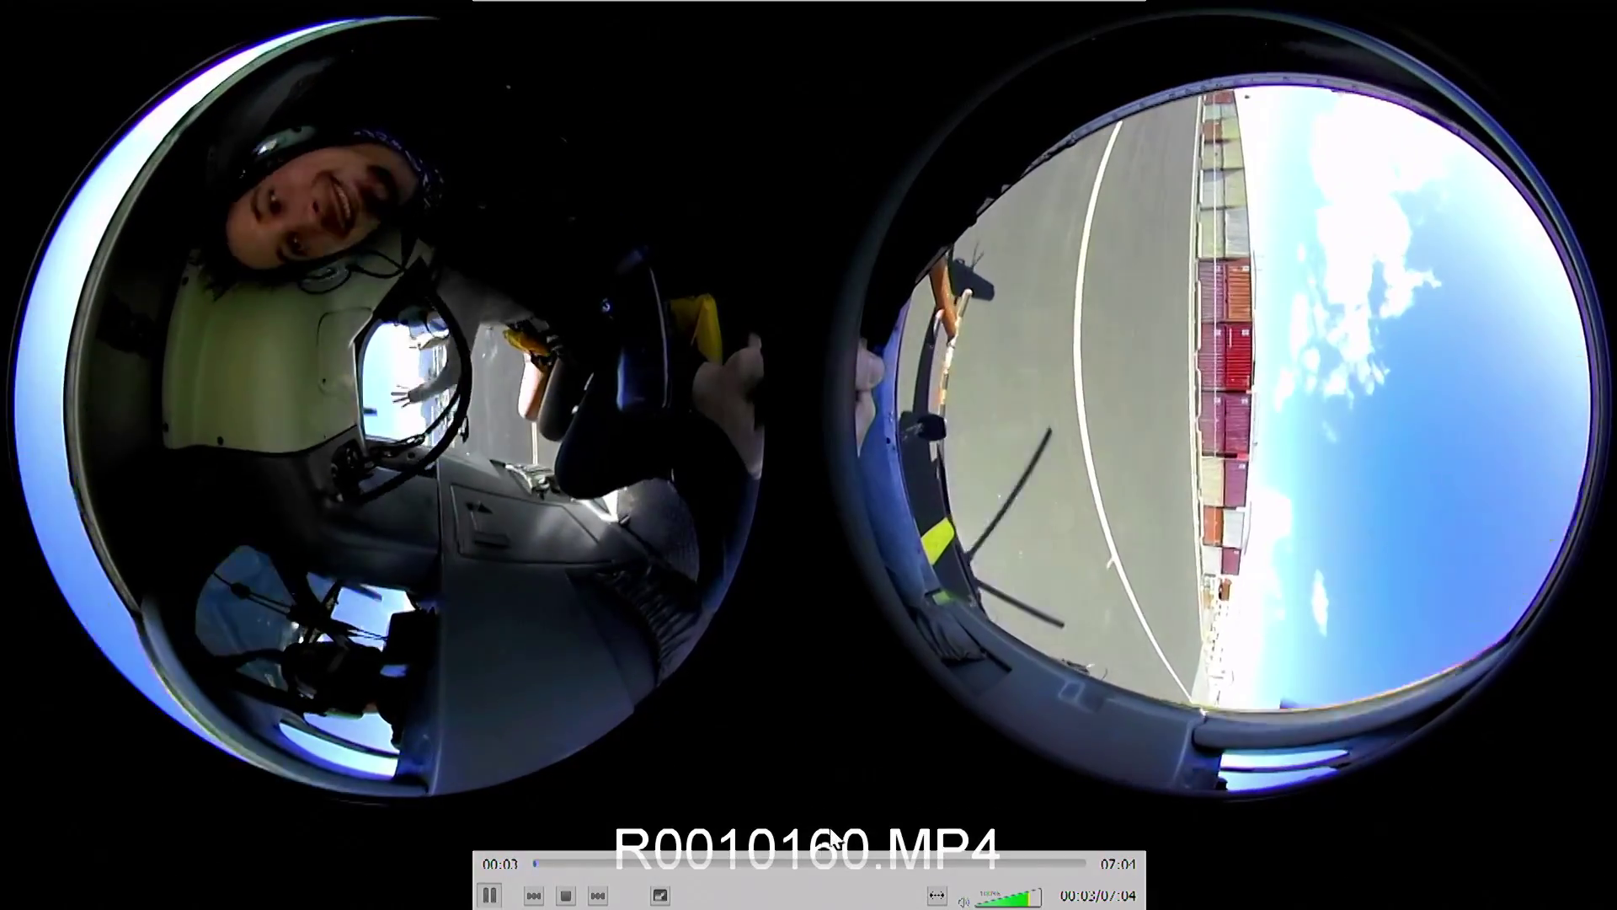
{"action": "left_click", "coordinate": [796, 863]}
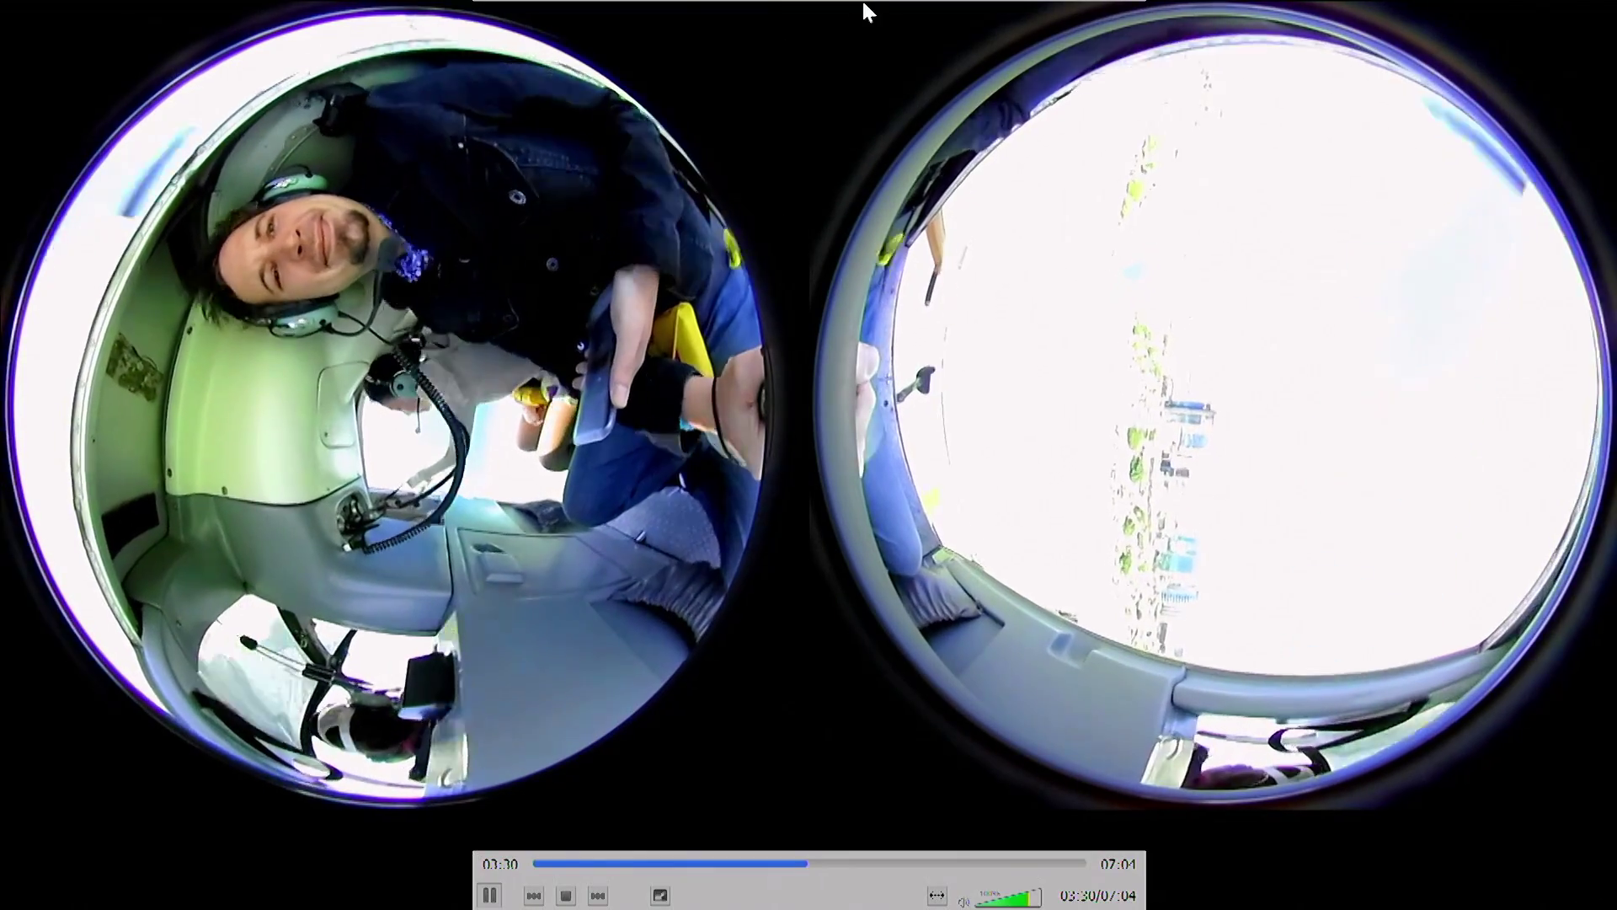
{"action": "double_click", "coordinate": [1014, 331]}
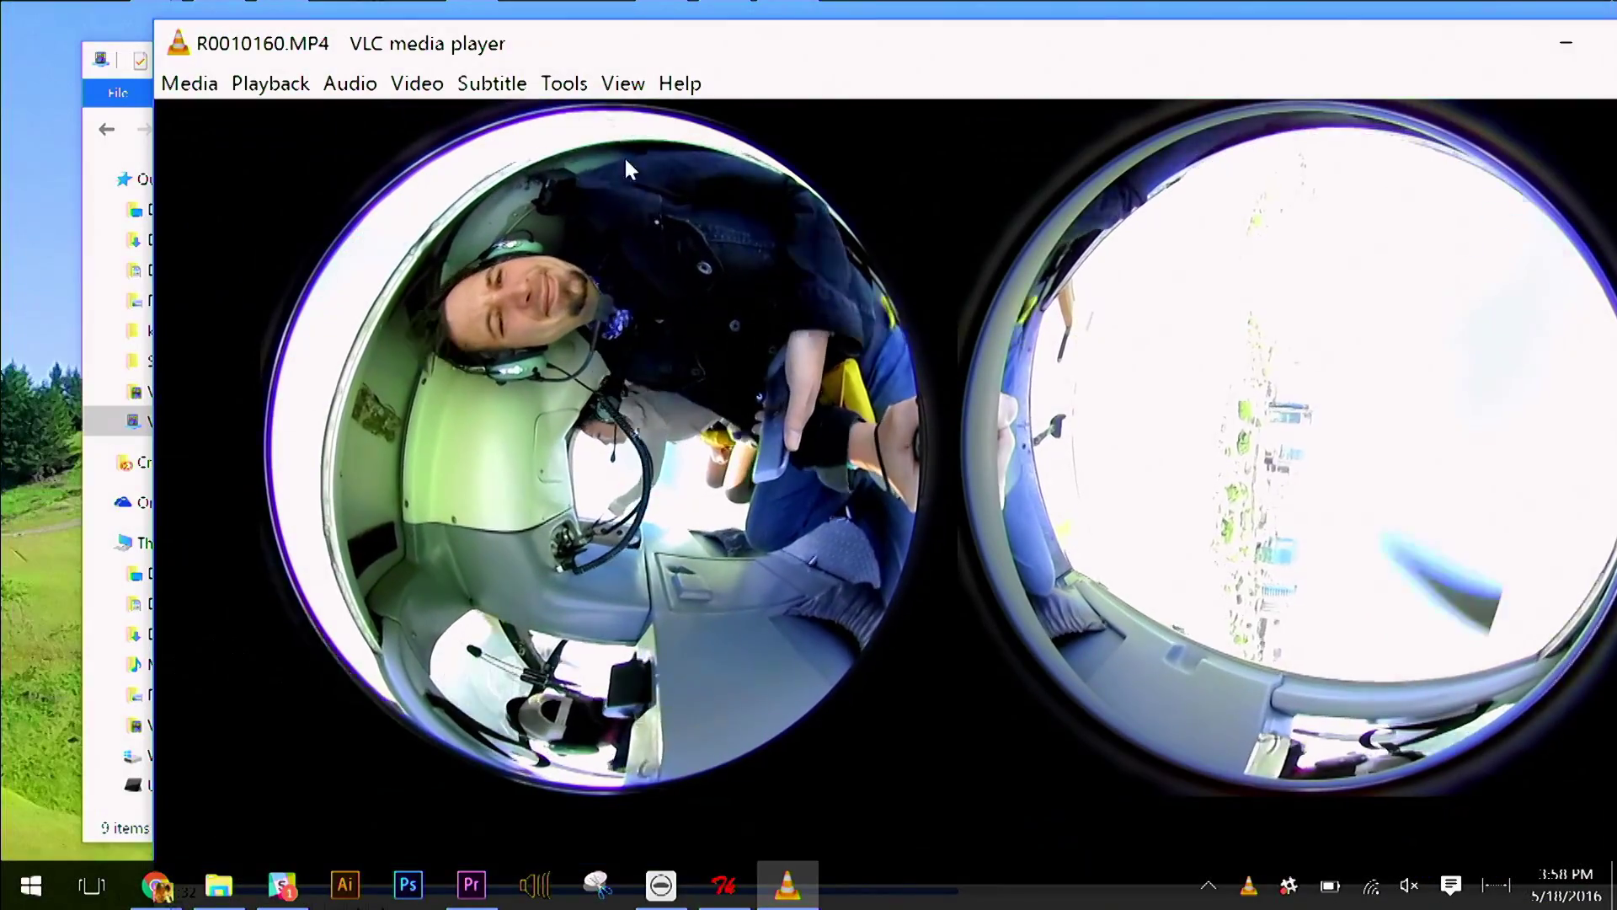
Review the clip's codec details in VLC Media Information: H264, 1920x1080, 29.97 fps.
{"action": "left_click", "coordinate": [615, 84]}
{"action": "mouse_move", "coordinate": [564, 83]}
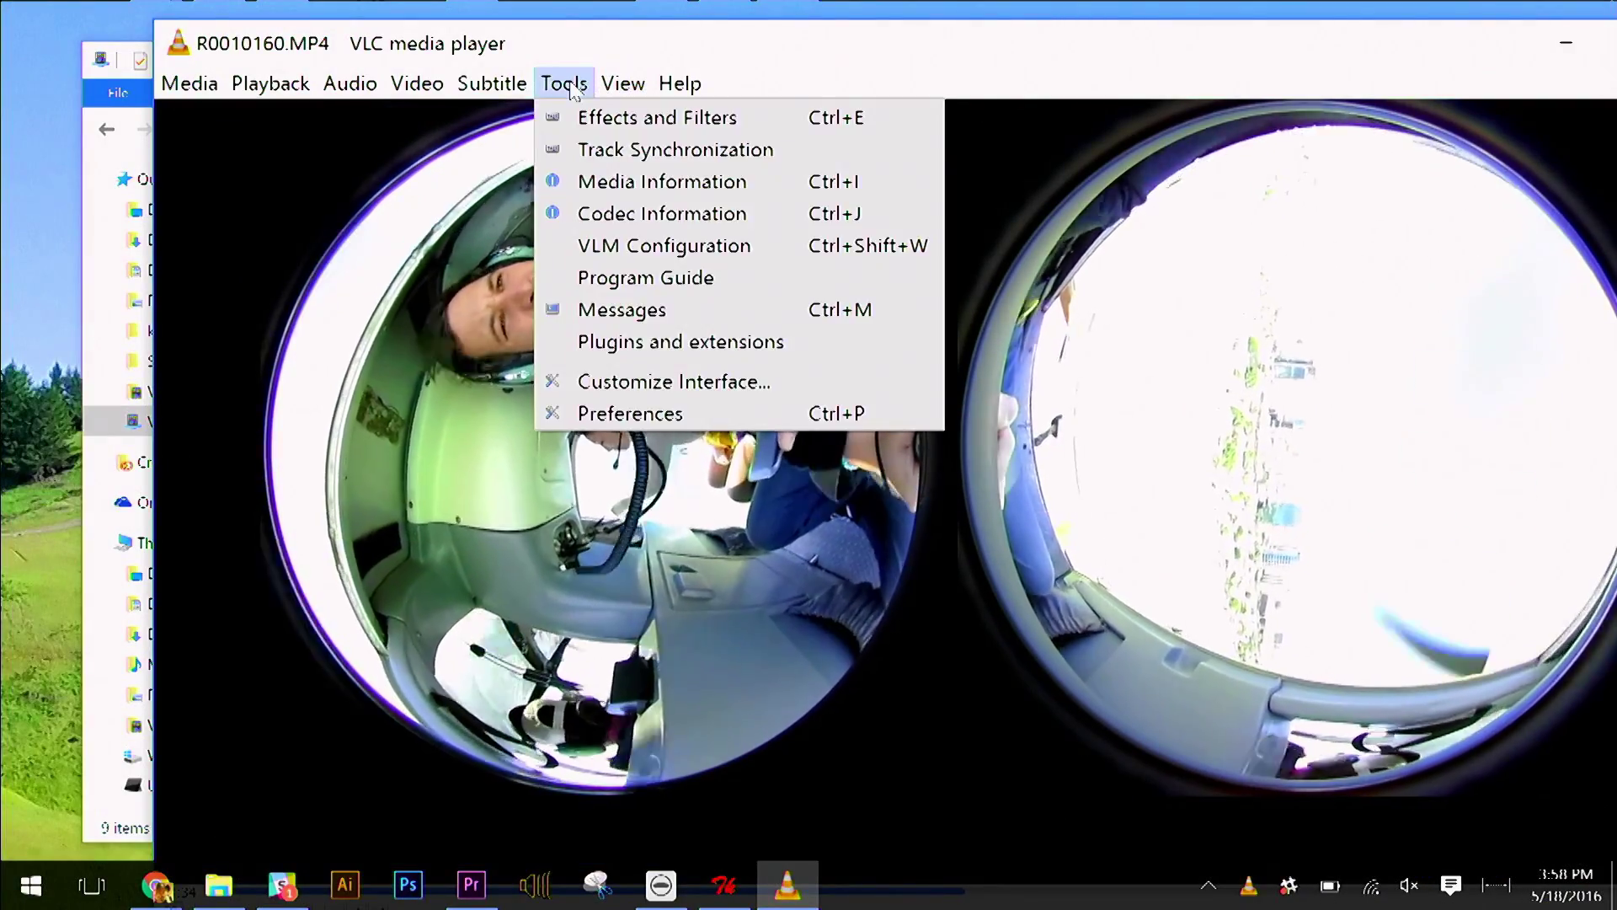
{"action": "left_click", "coordinate": [601, 192]}
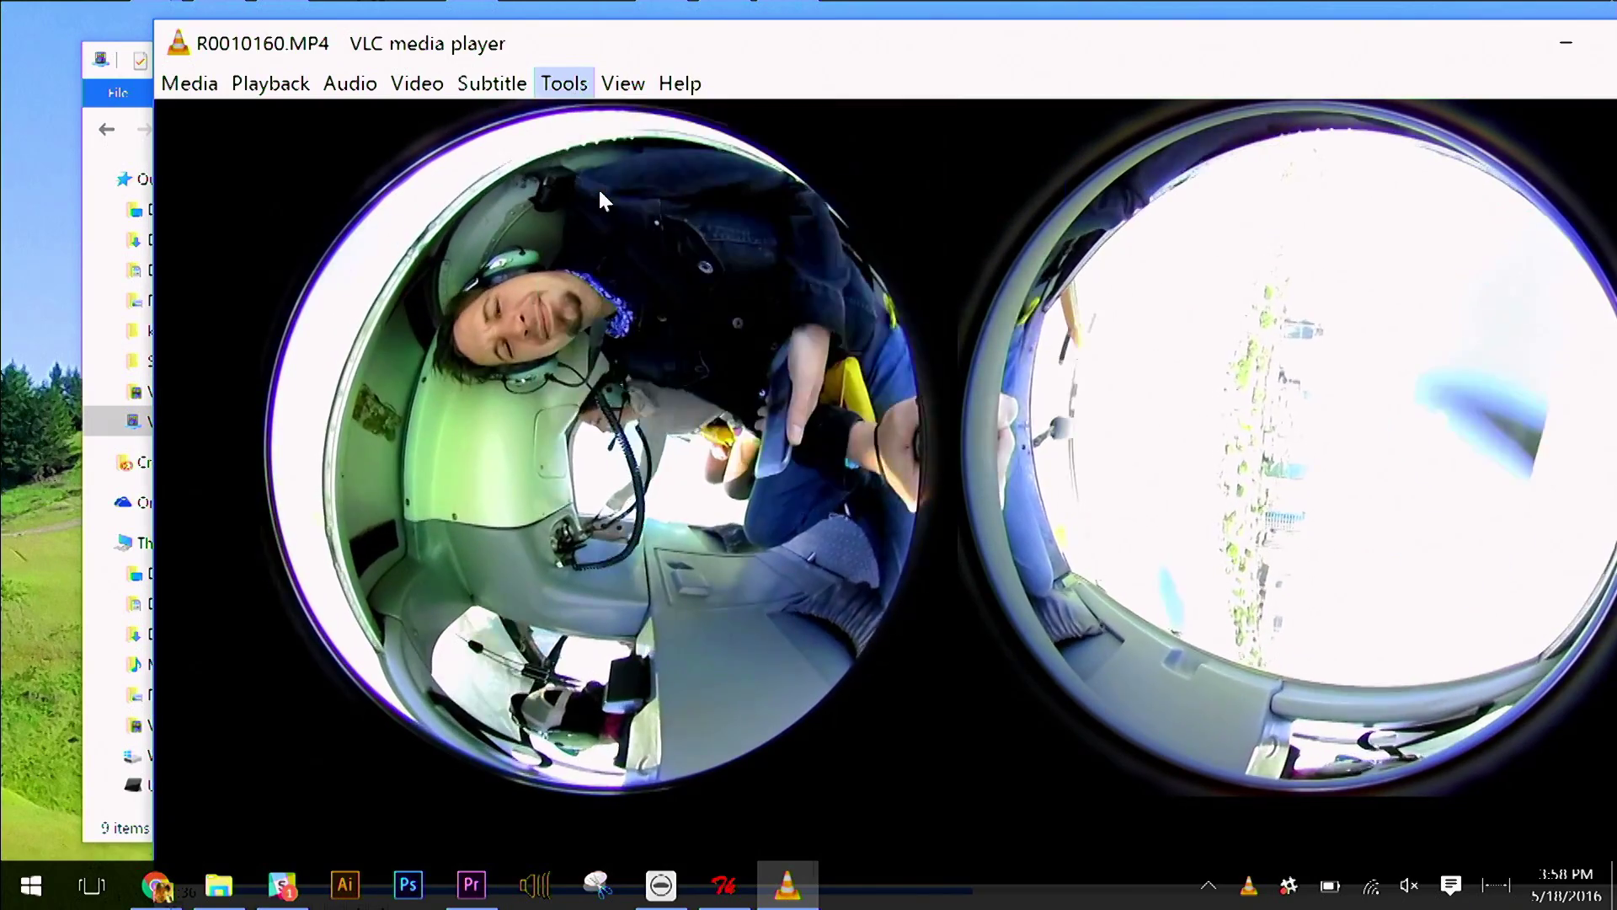
{"action": "left_click", "coordinate": [792, 259]}
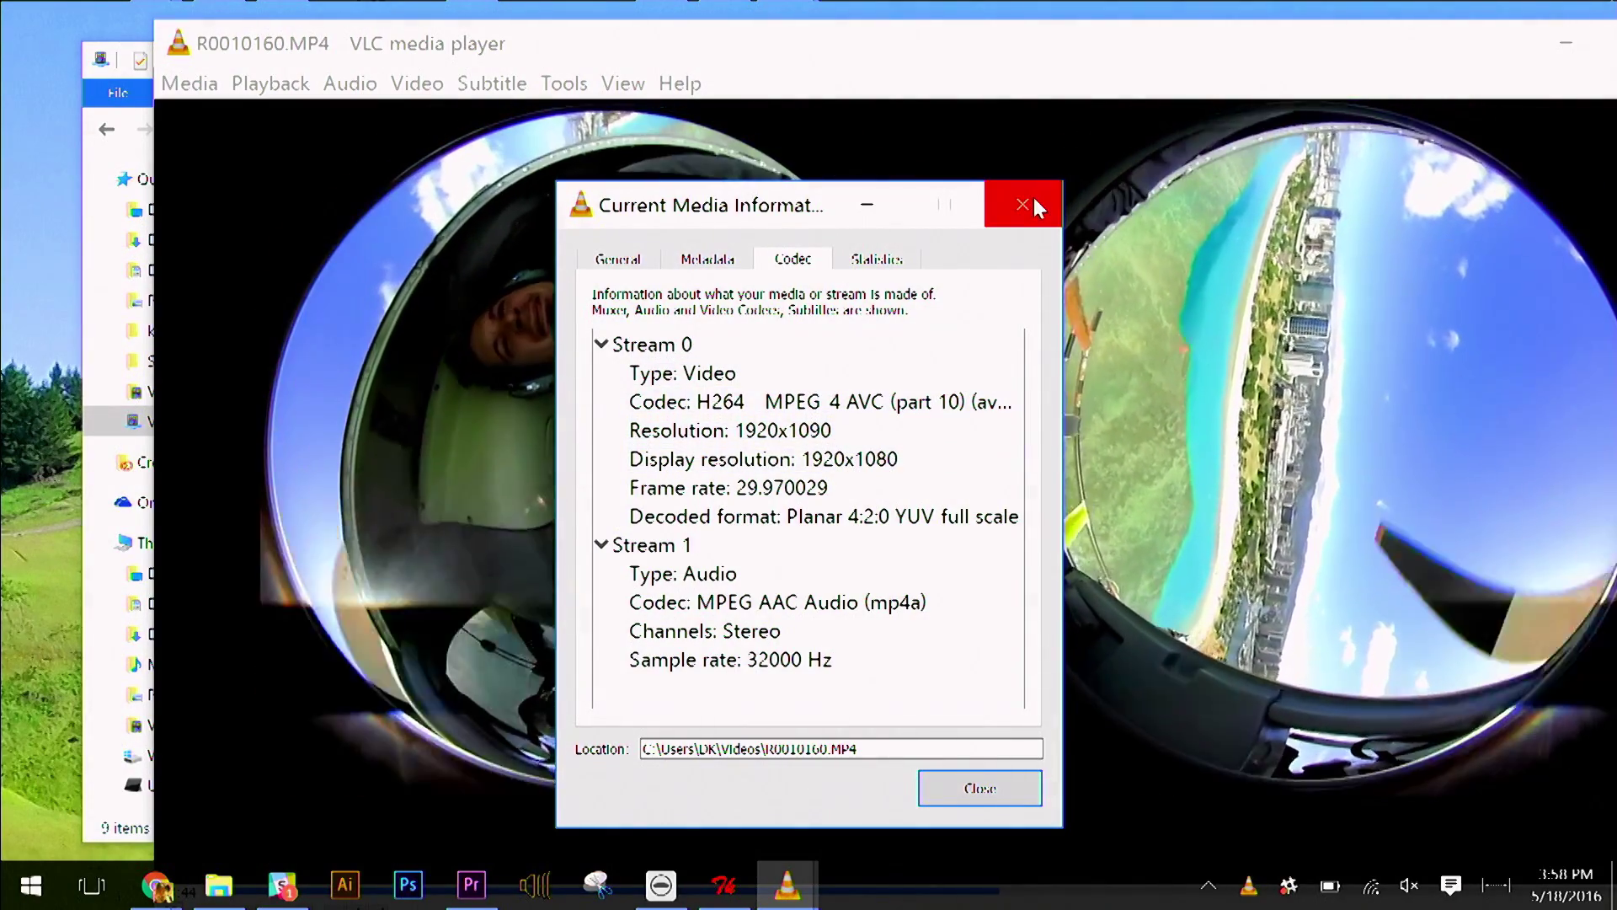
{"action": "left_click", "coordinate": [1035, 201]}
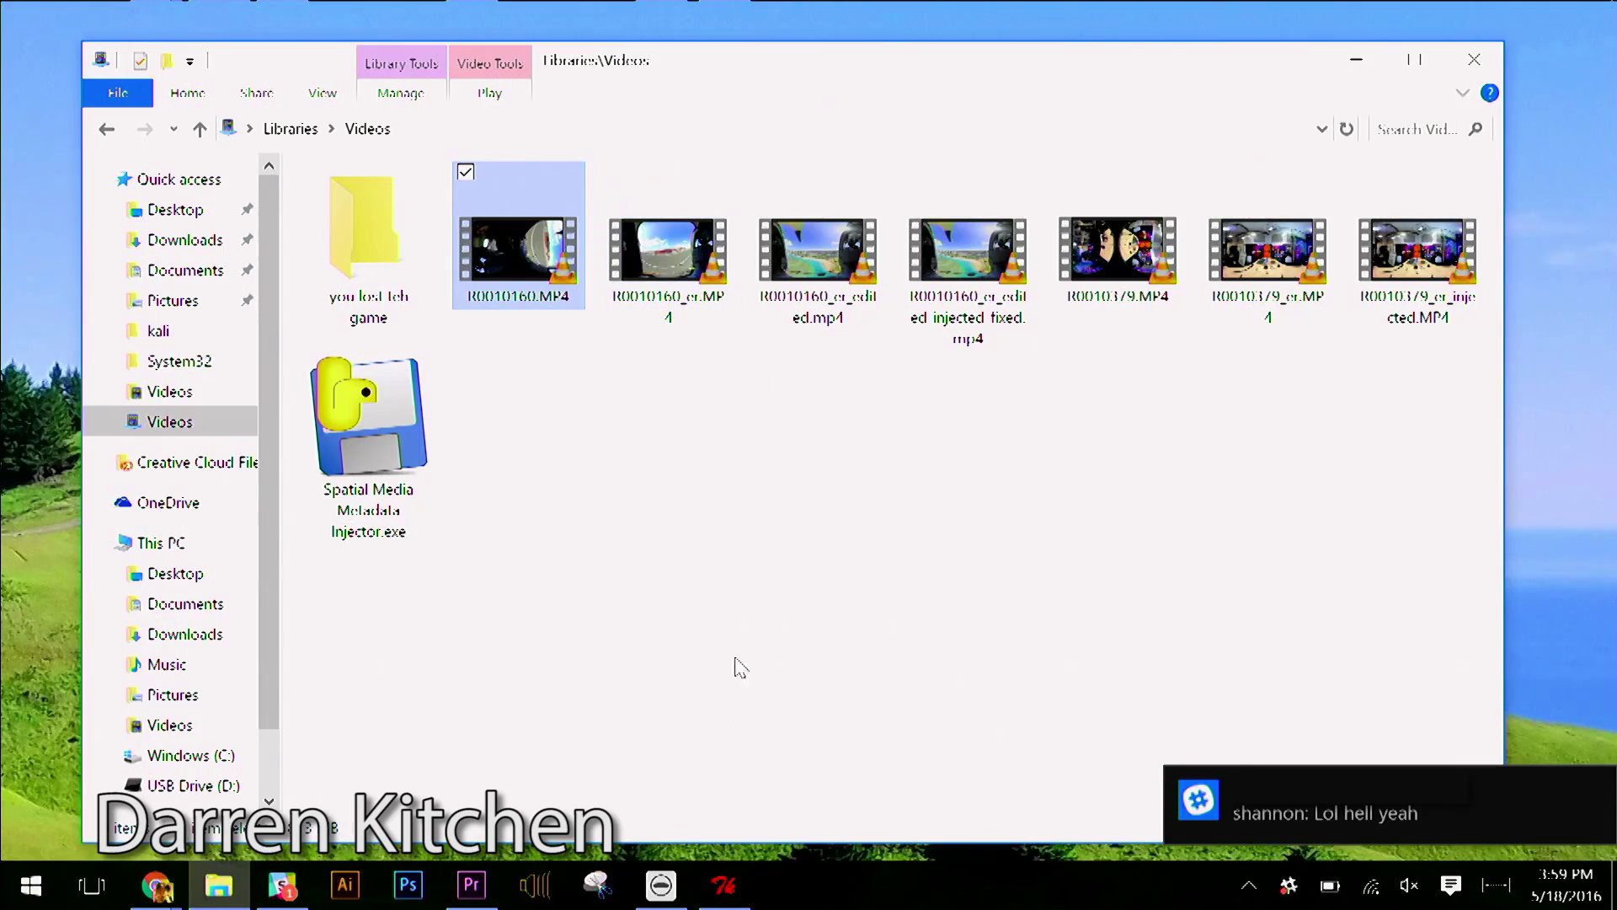
Load R0010160.MP4 into RICOH THETA for video conversion.
{"action": "left_click", "coordinate": [1018, 718]}
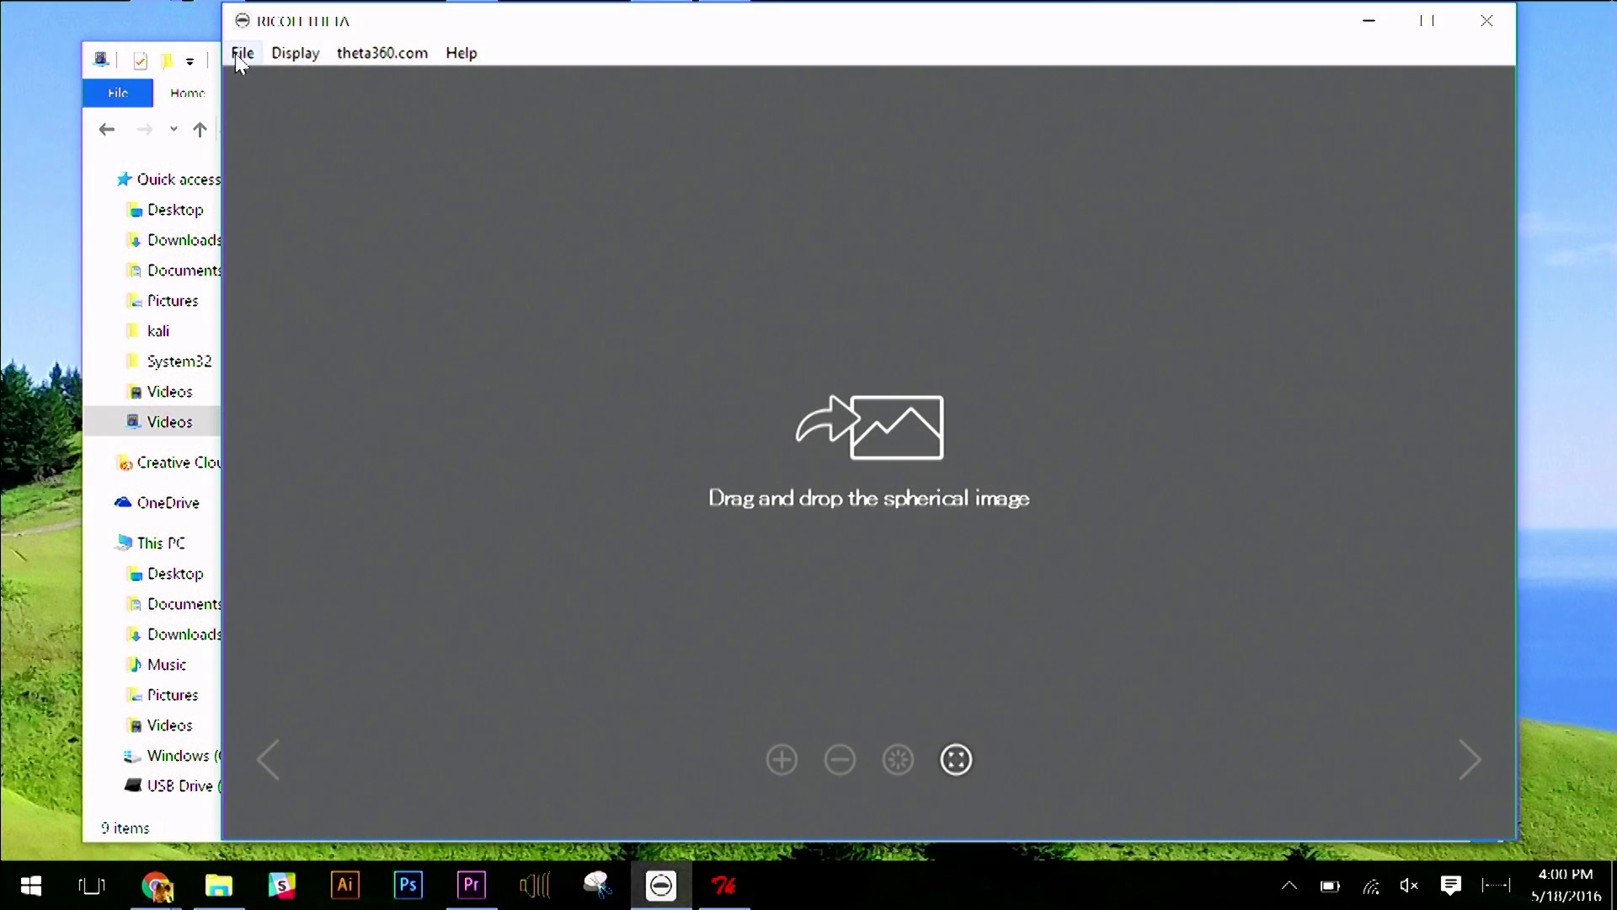
{"action": "left_click", "coordinate": [242, 54]}
{"action": "left_click", "coordinate": [226, 76]}
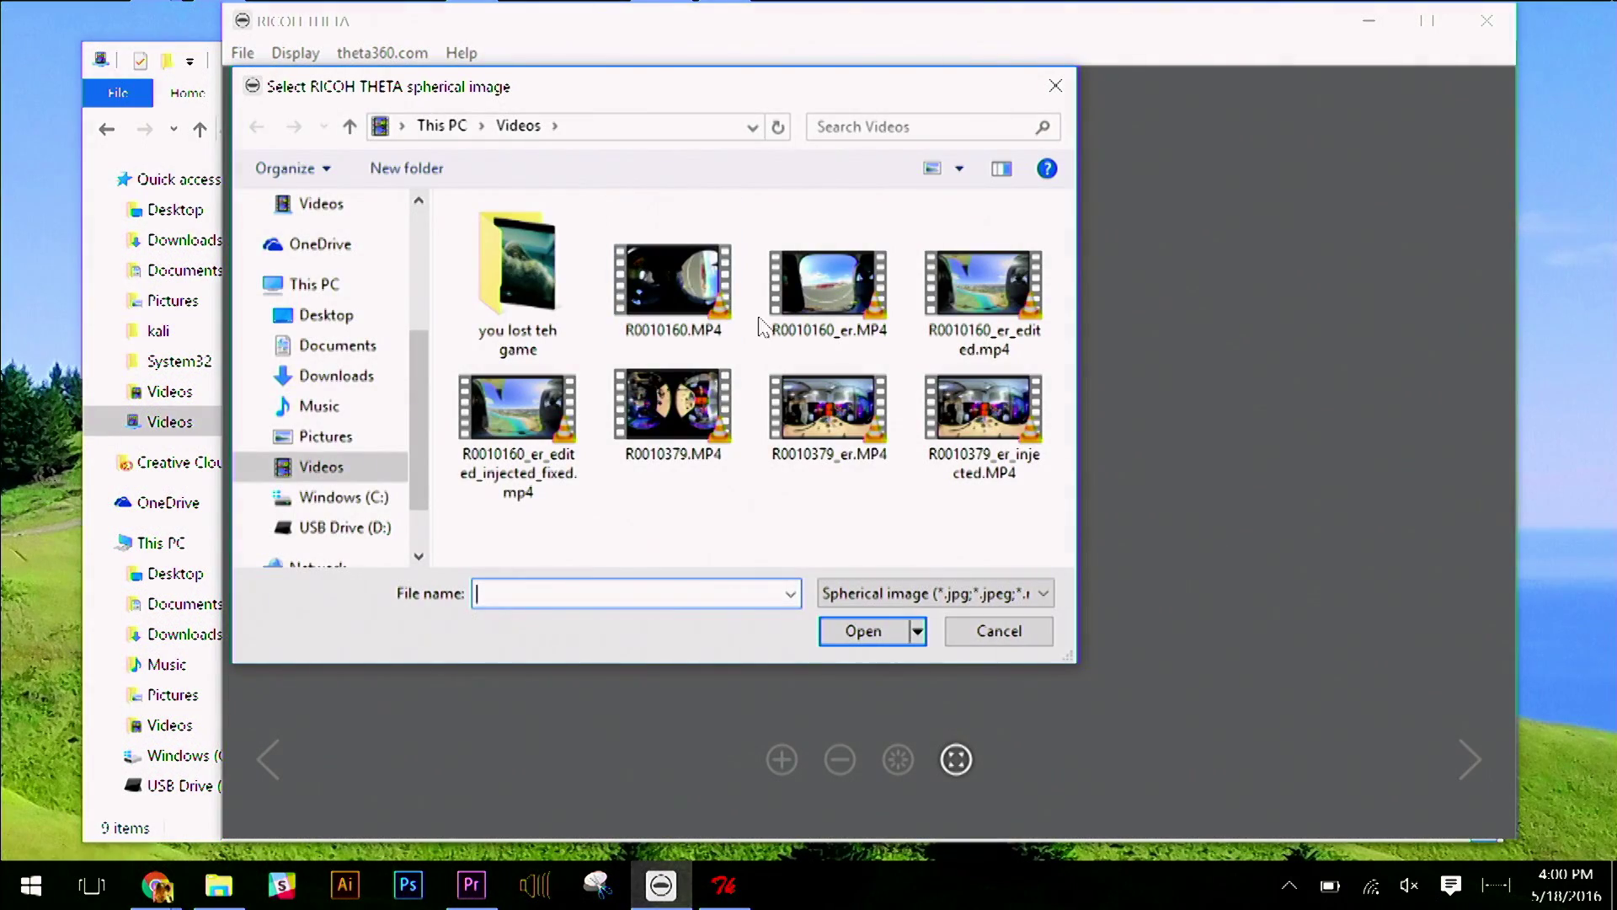
{"action": "double_click", "coordinate": [649, 298]}
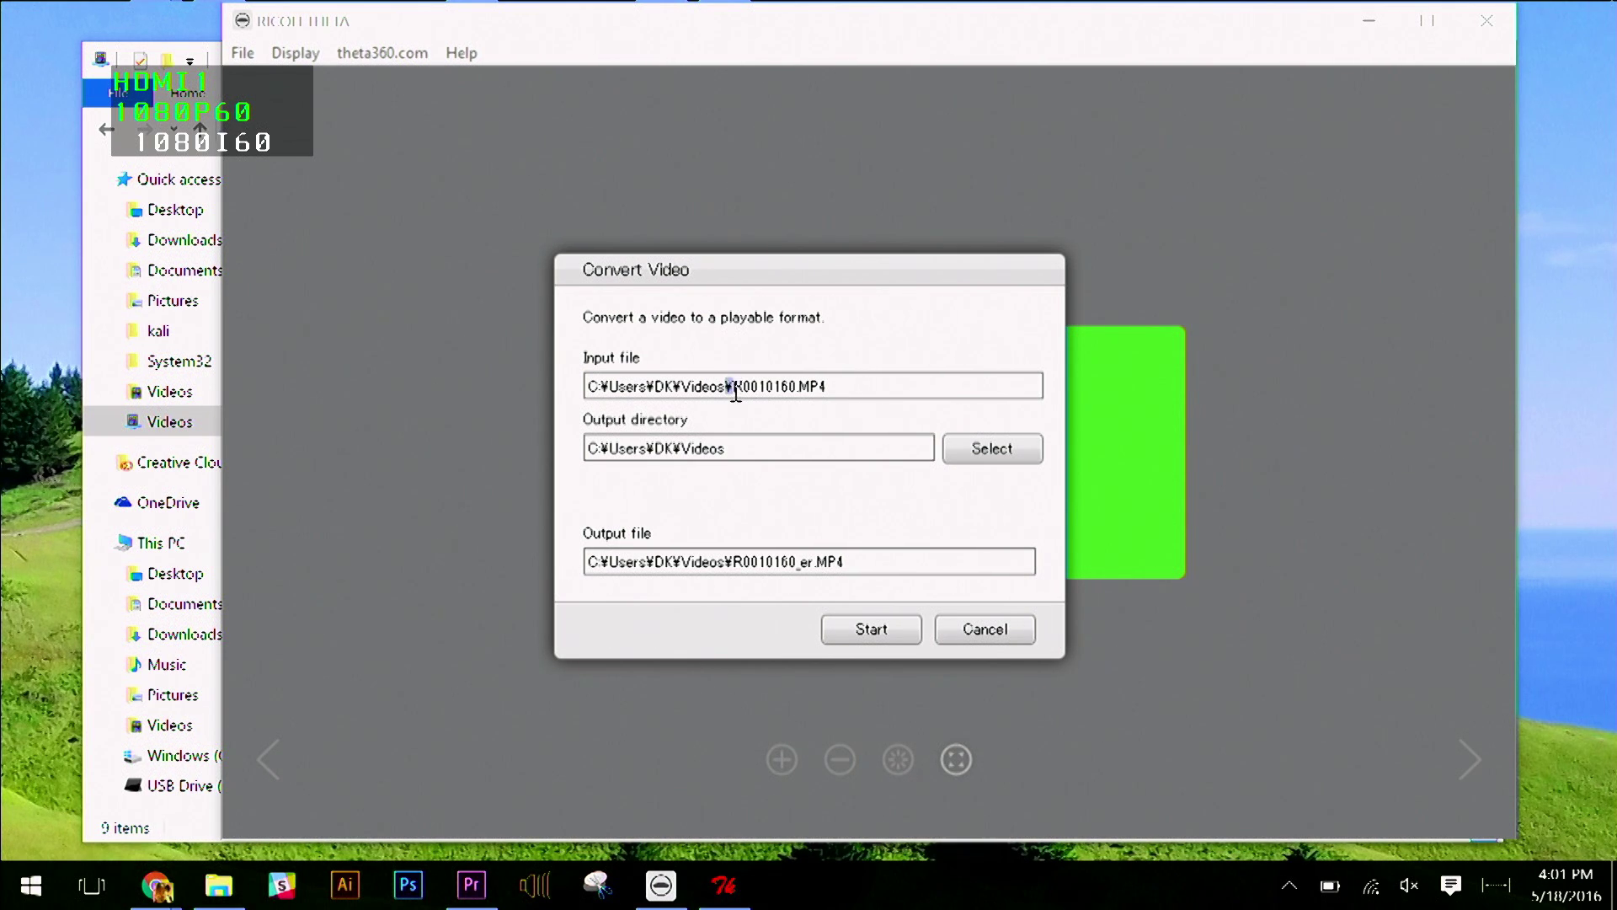
Inspect the R0010160_er.MP4 output path, then cancel the conversion and close RICOH THETA.
{"action": "left_click_drag", "start_coordinate": [734, 393], "coordinate": [740, 393]}
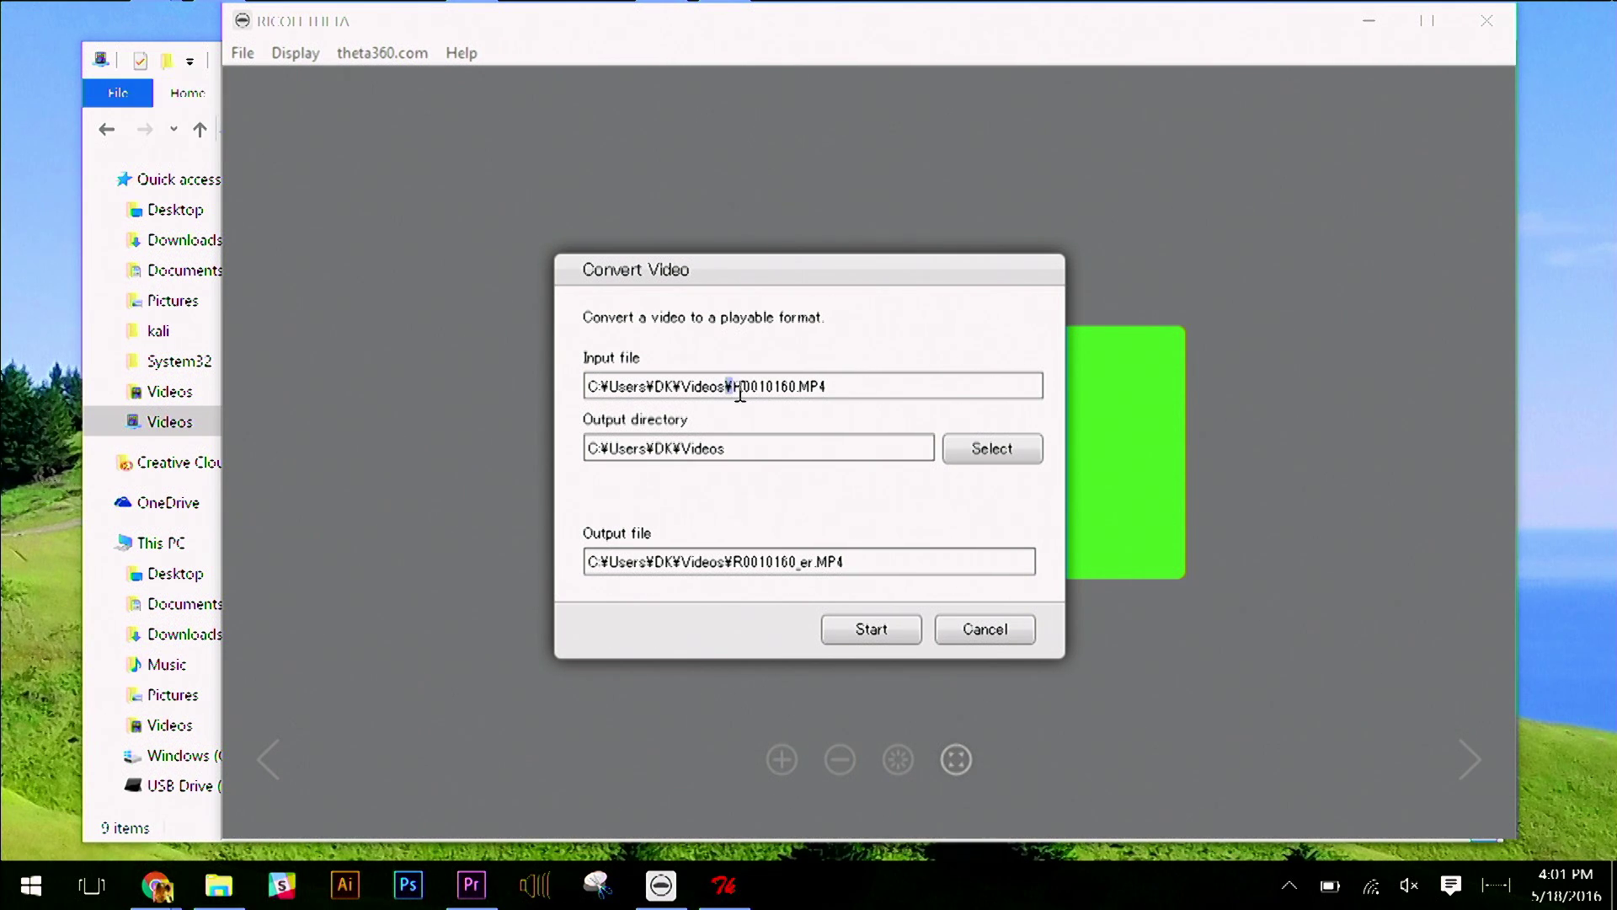
{"action": "right_click", "coordinate": [856, 560]}
{"action": "left_click", "coordinate": [764, 538]}
{"action": "left_click", "coordinate": [985, 632]}
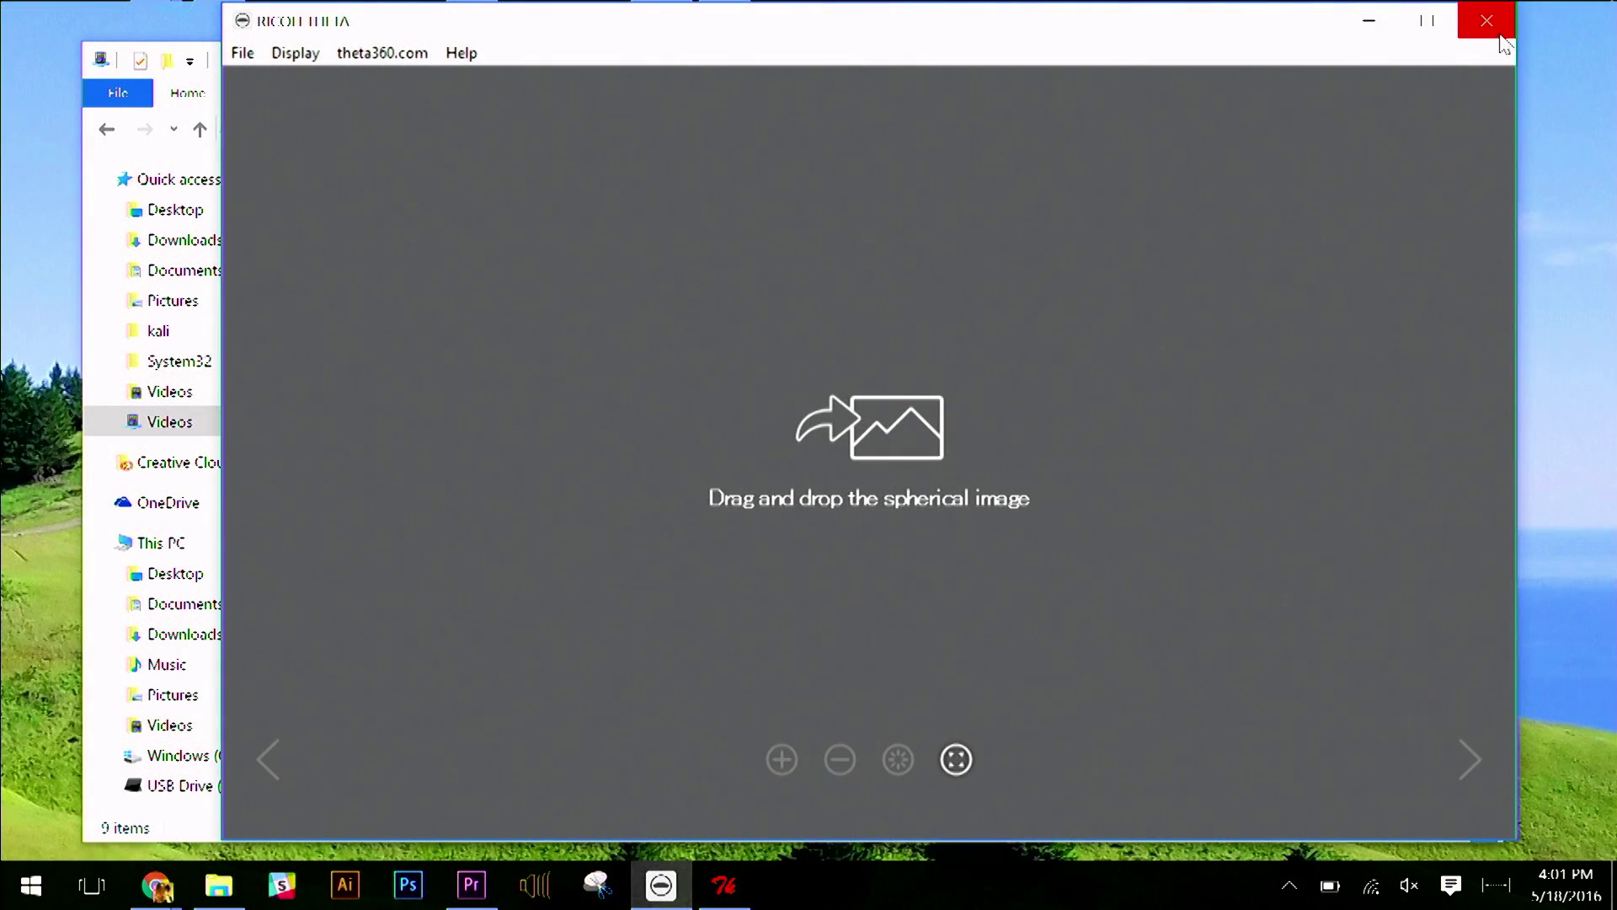
{"action": "left_click", "coordinate": [1488, 22]}
Watch R0010160_er.MP4 fullscreen in VLC, then return to a window and quit VLC.
{"action": "double_click", "coordinate": [653, 296]}
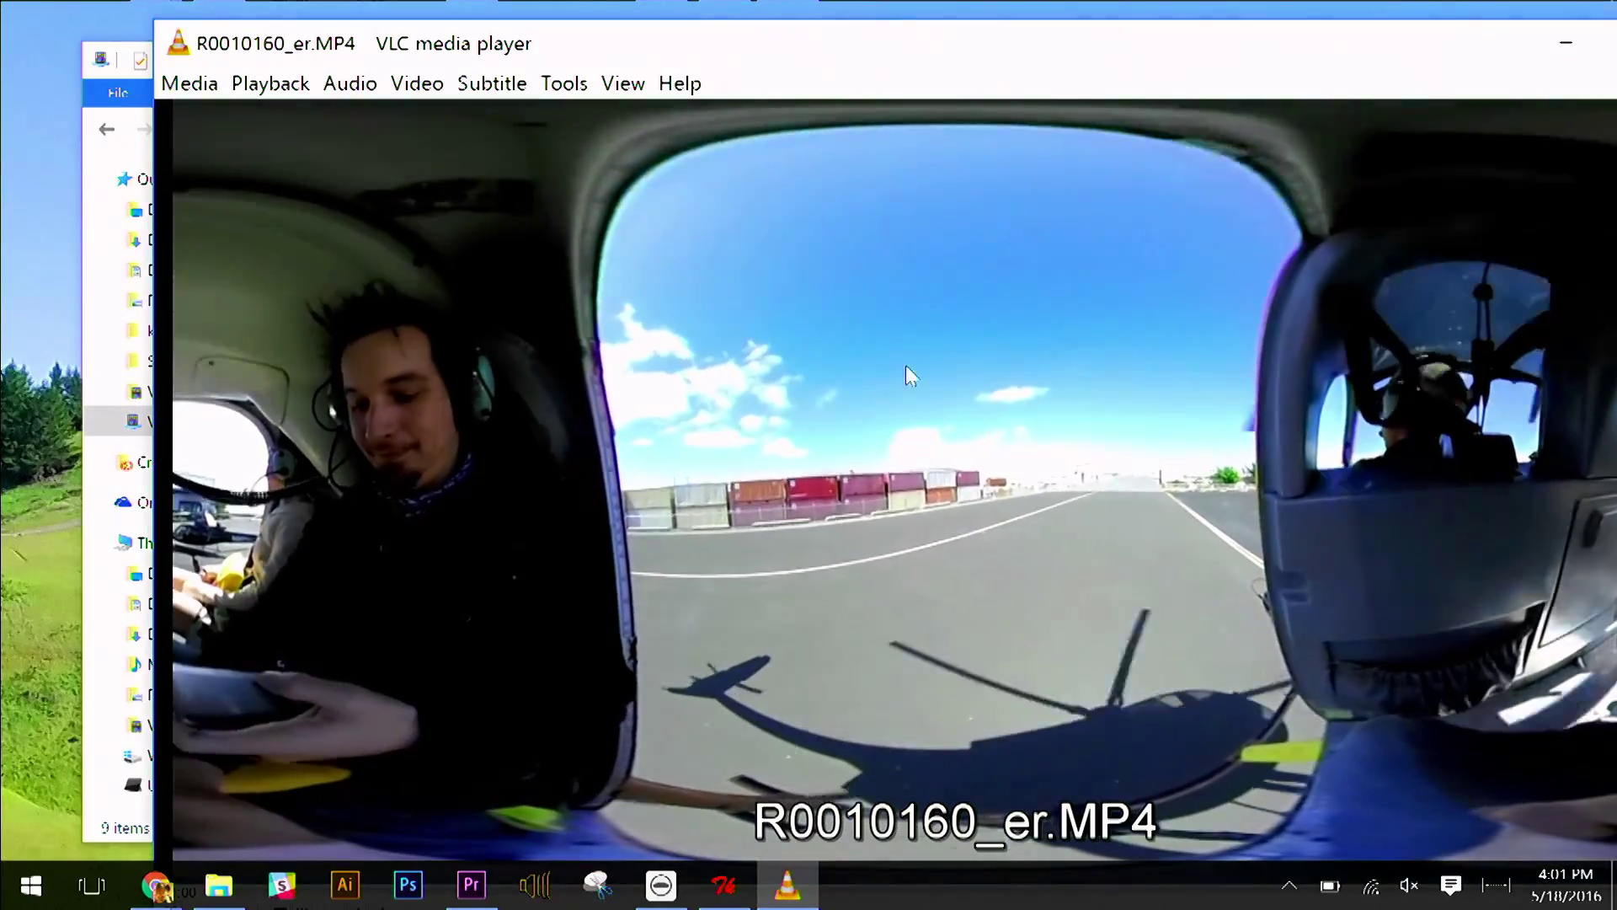
{"action": "double_click", "coordinate": [908, 368]}
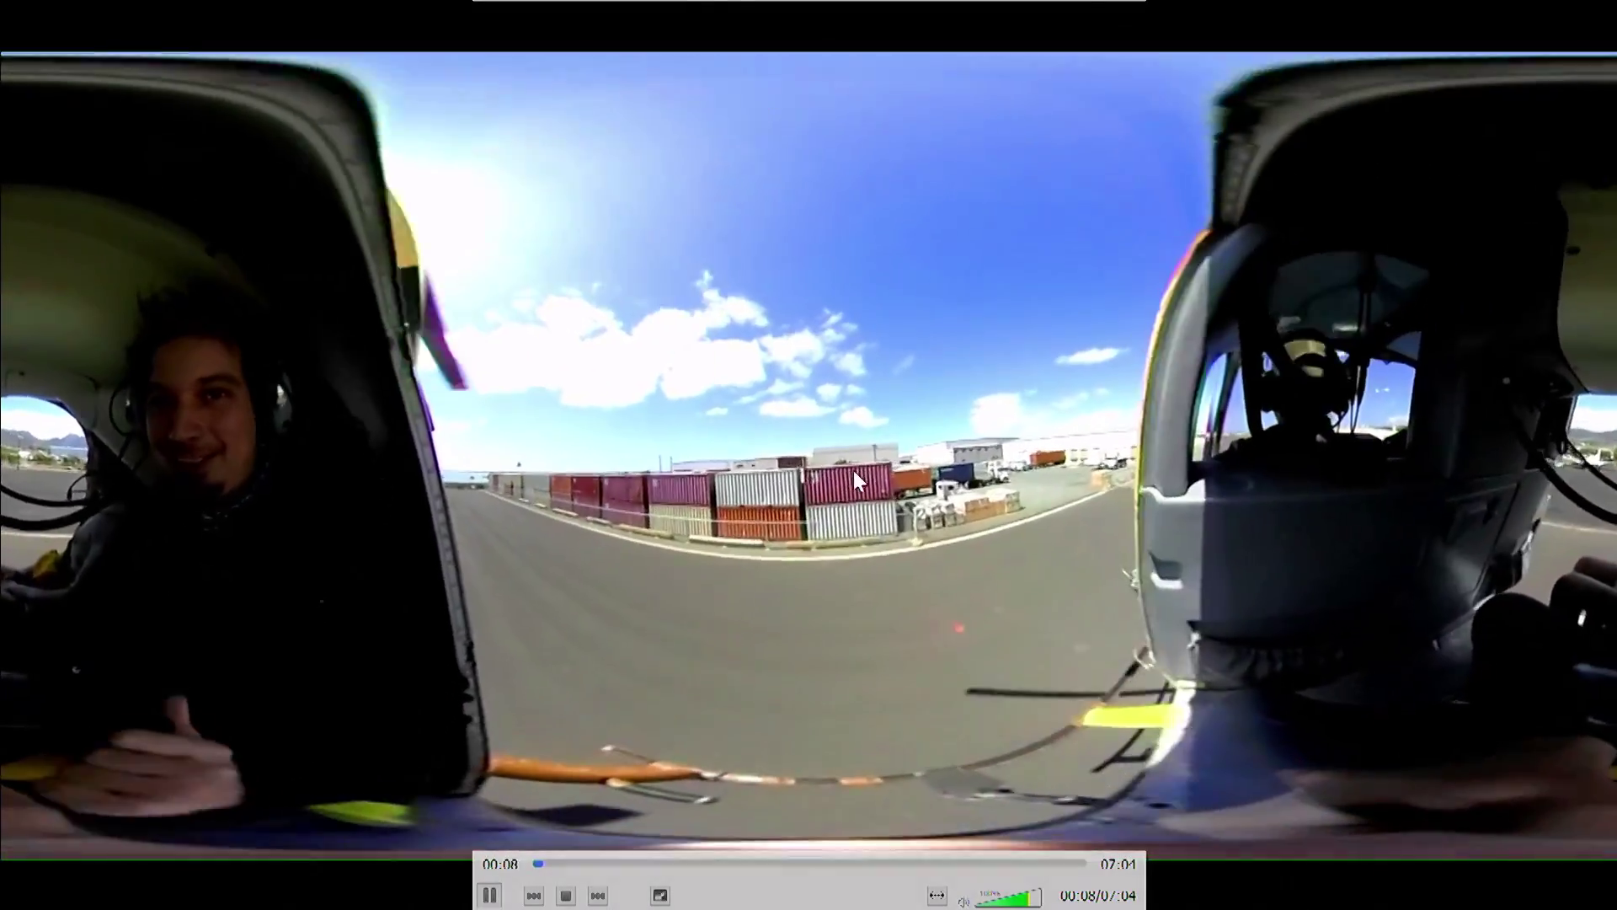
{"action": "double_click", "coordinate": [856, 476]}
{"action": "key", "text": "ctrl+q"}
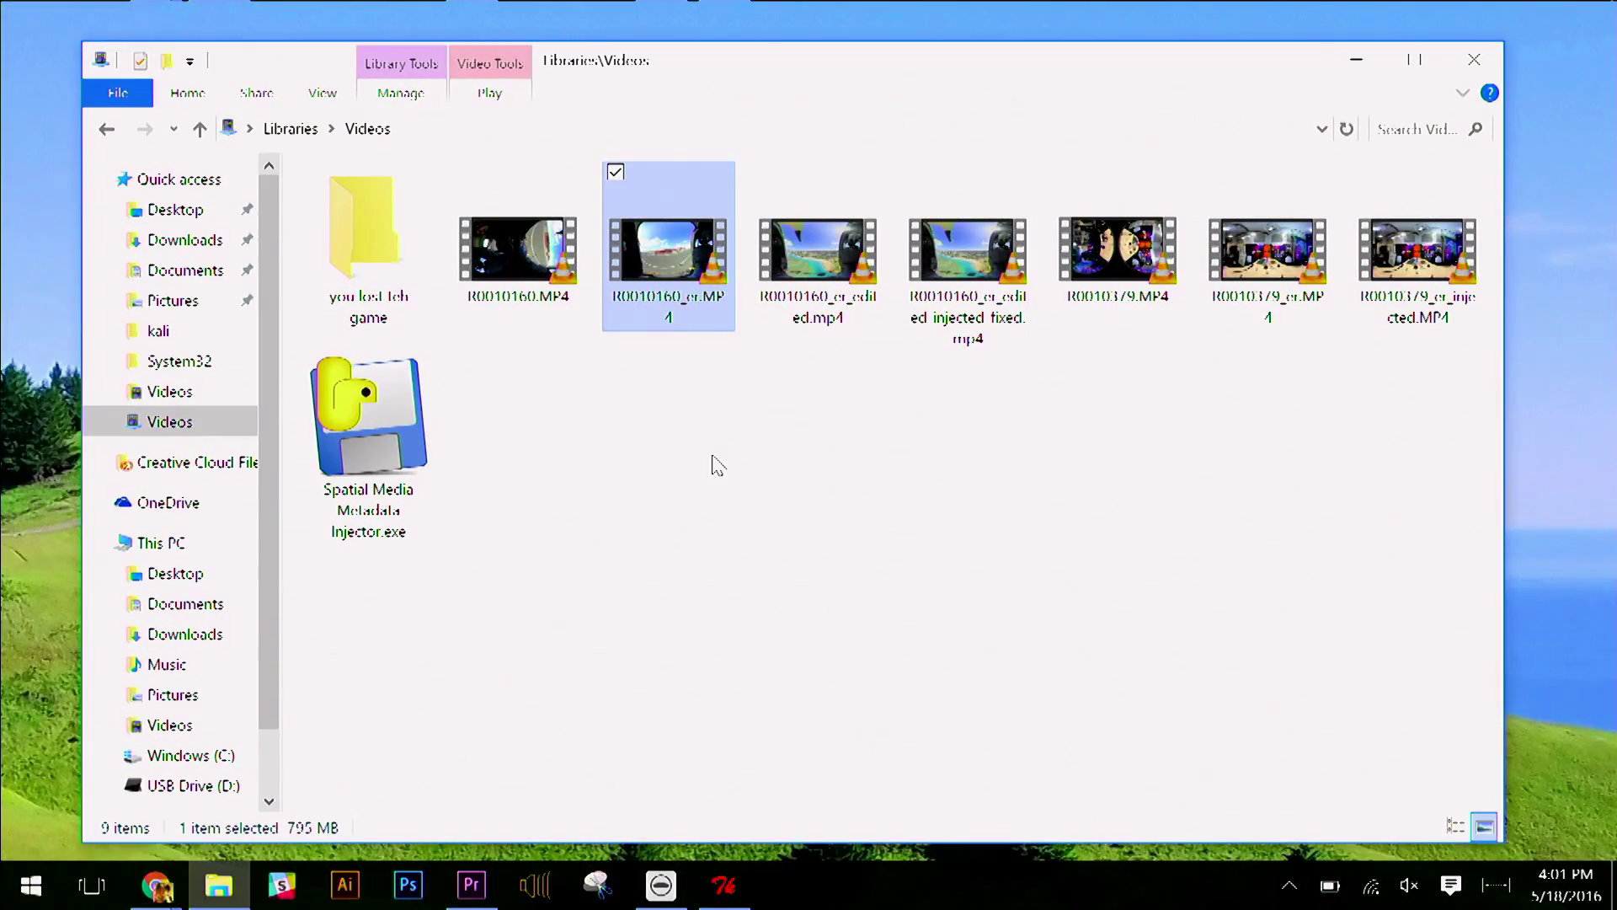
Bring Premiere forward and drag R0010160_er.MP4 from Videos into the Project panel.
{"action": "mouse_move", "coordinate": [472, 902]}
{"action": "left_click", "coordinate": [462, 733]}
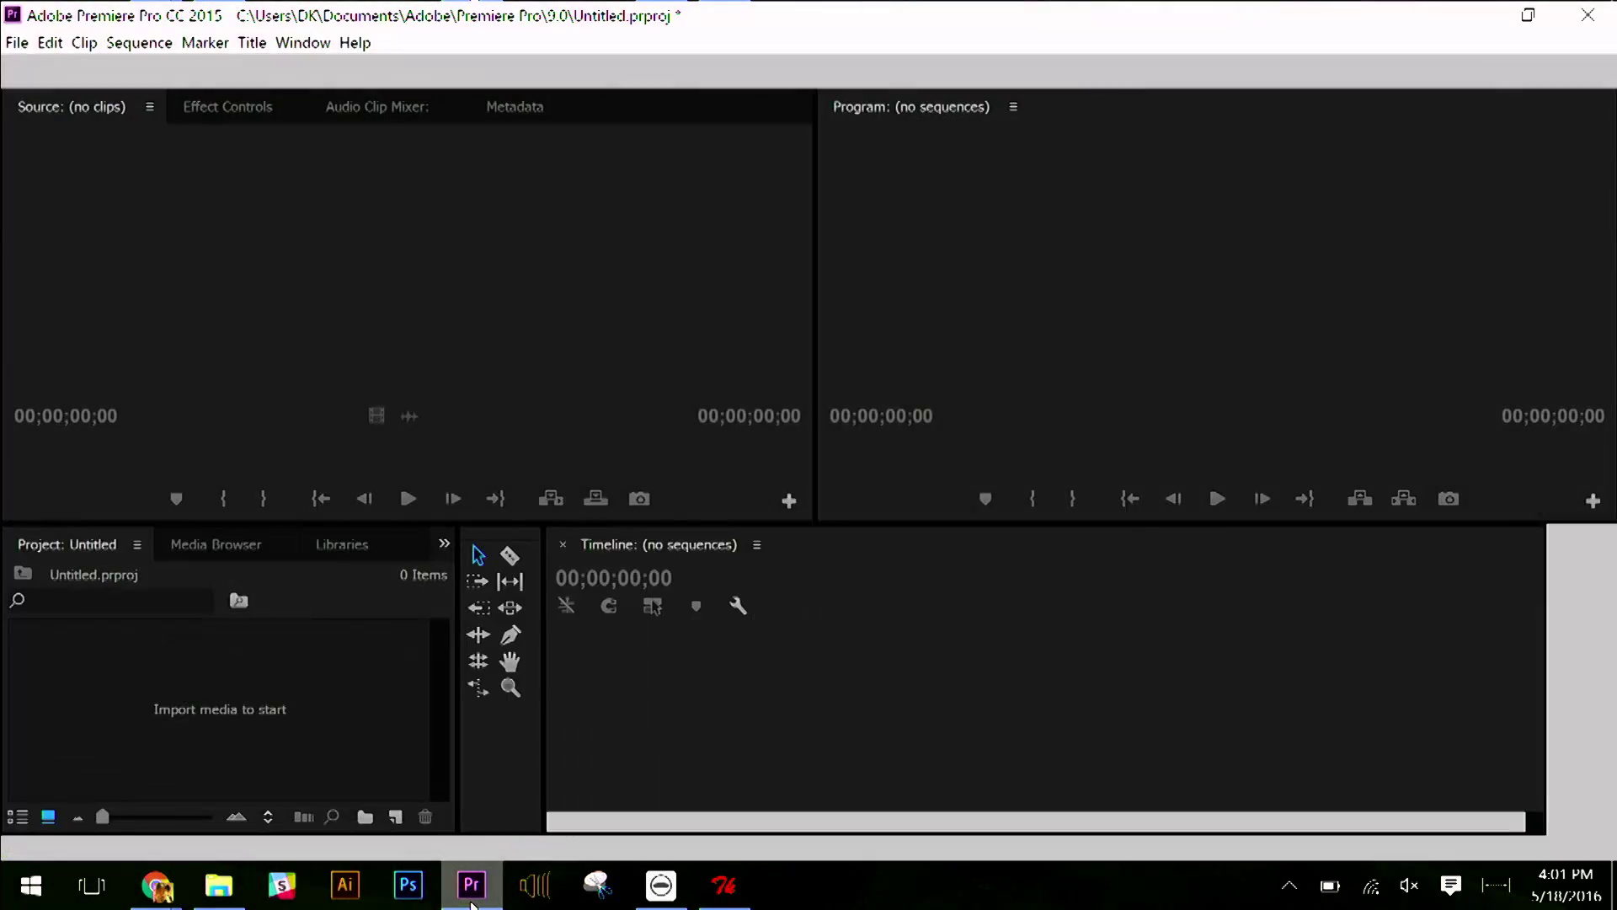
{"action": "left_click", "coordinate": [922, 487]}
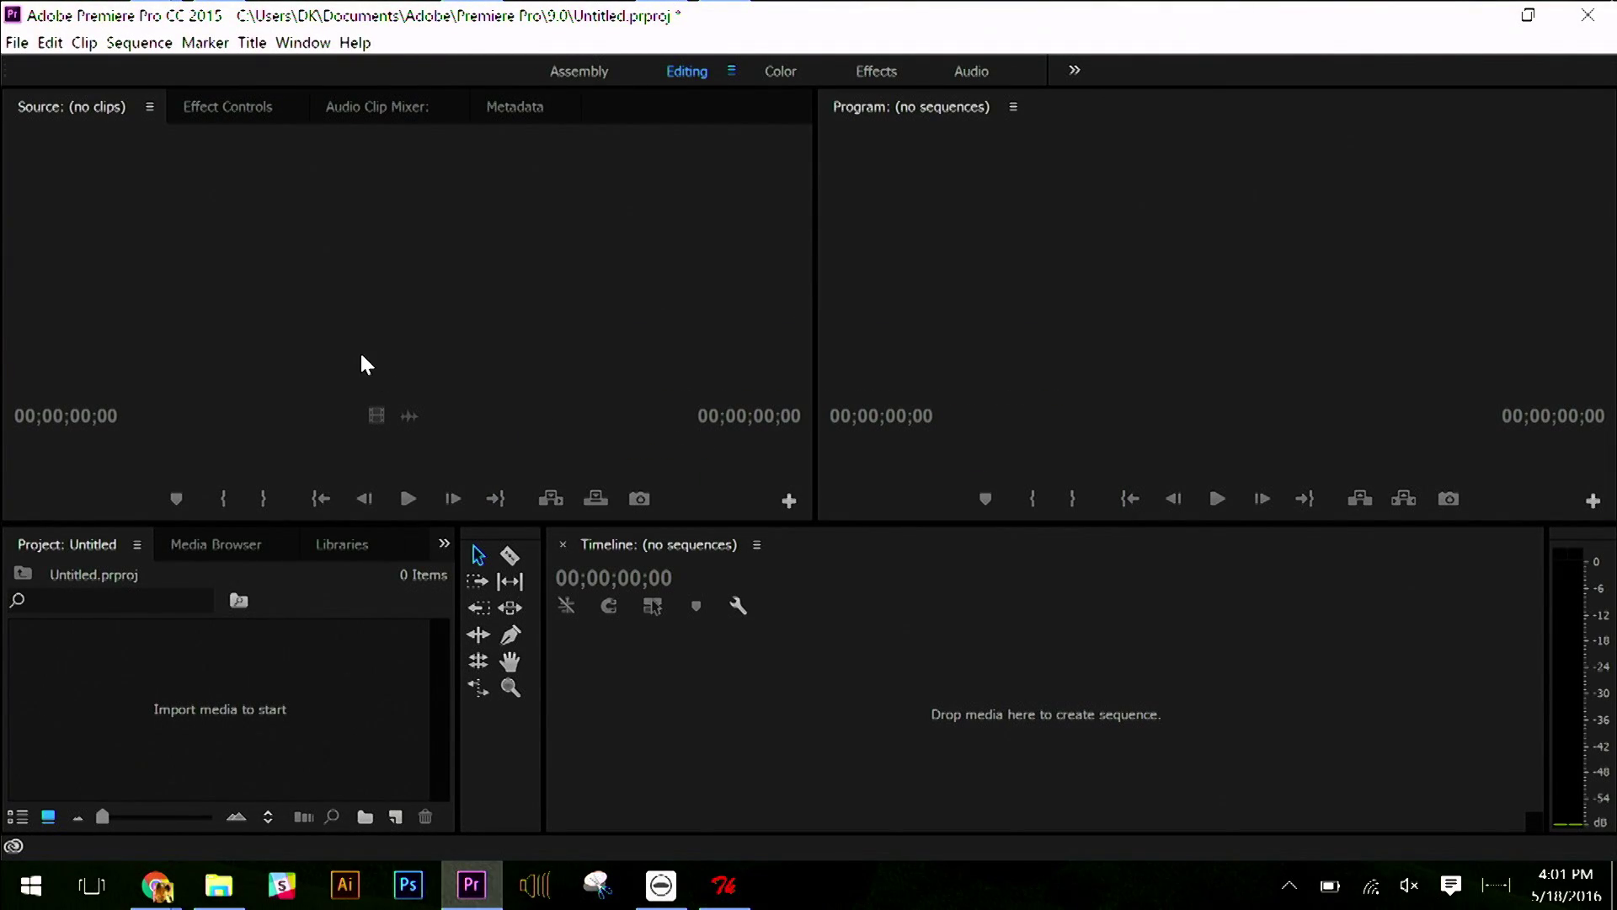
{"action": "key", "text": "alt+Tab"}
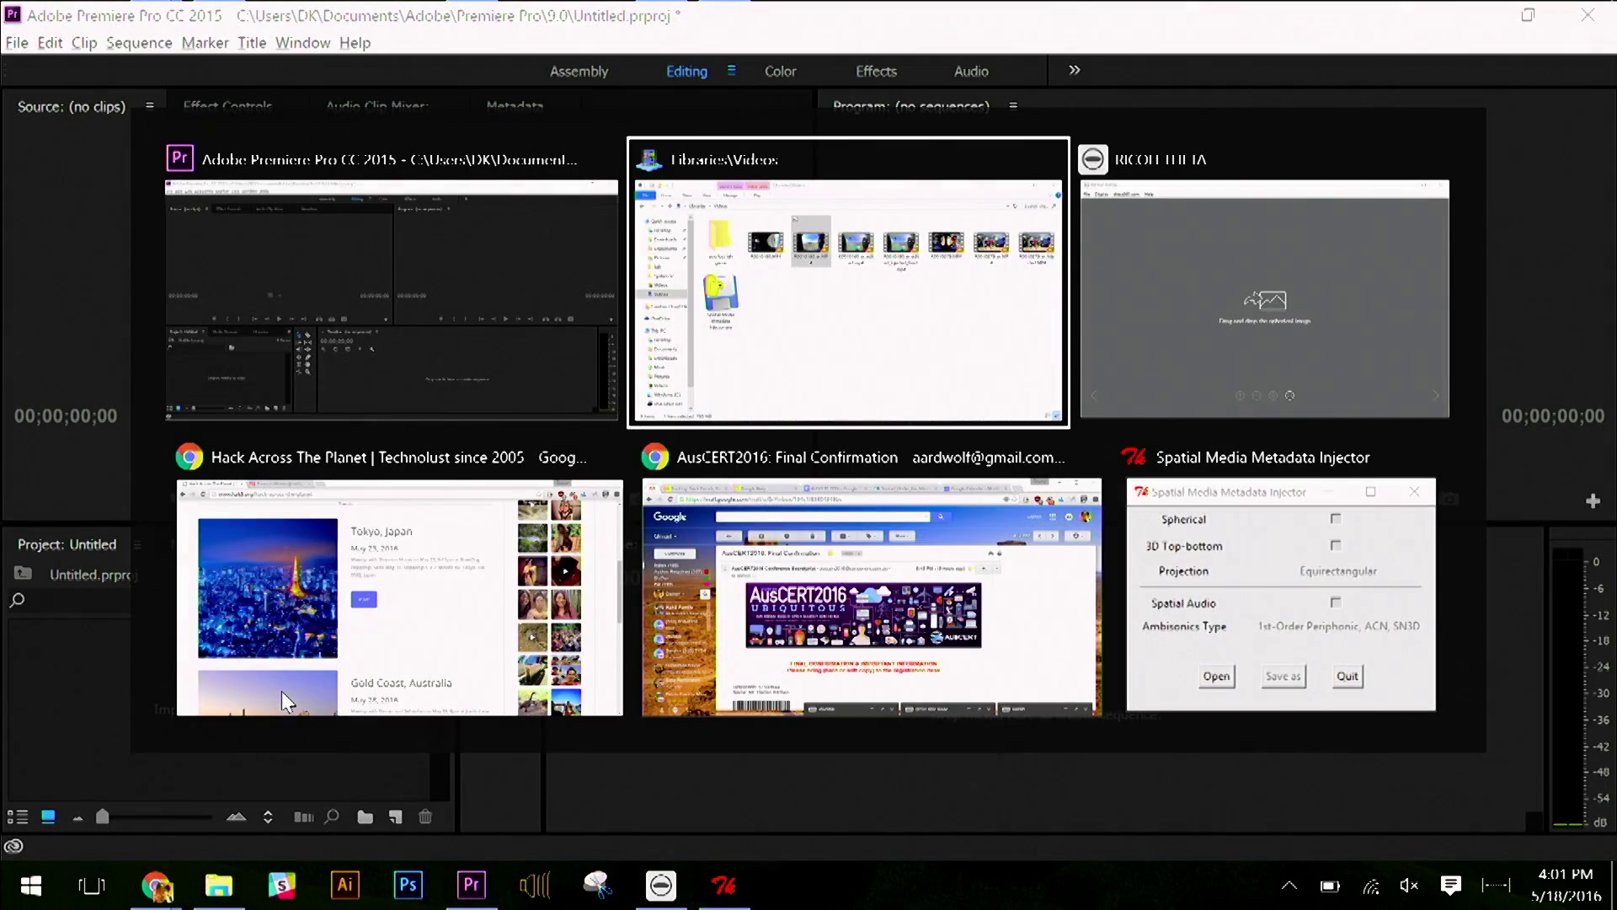
{"action": "left_click", "coordinate": [657, 291]}
{"action": "left_click_drag", "start_coordinate": [657, 291], "coordinate": [25, 703]}
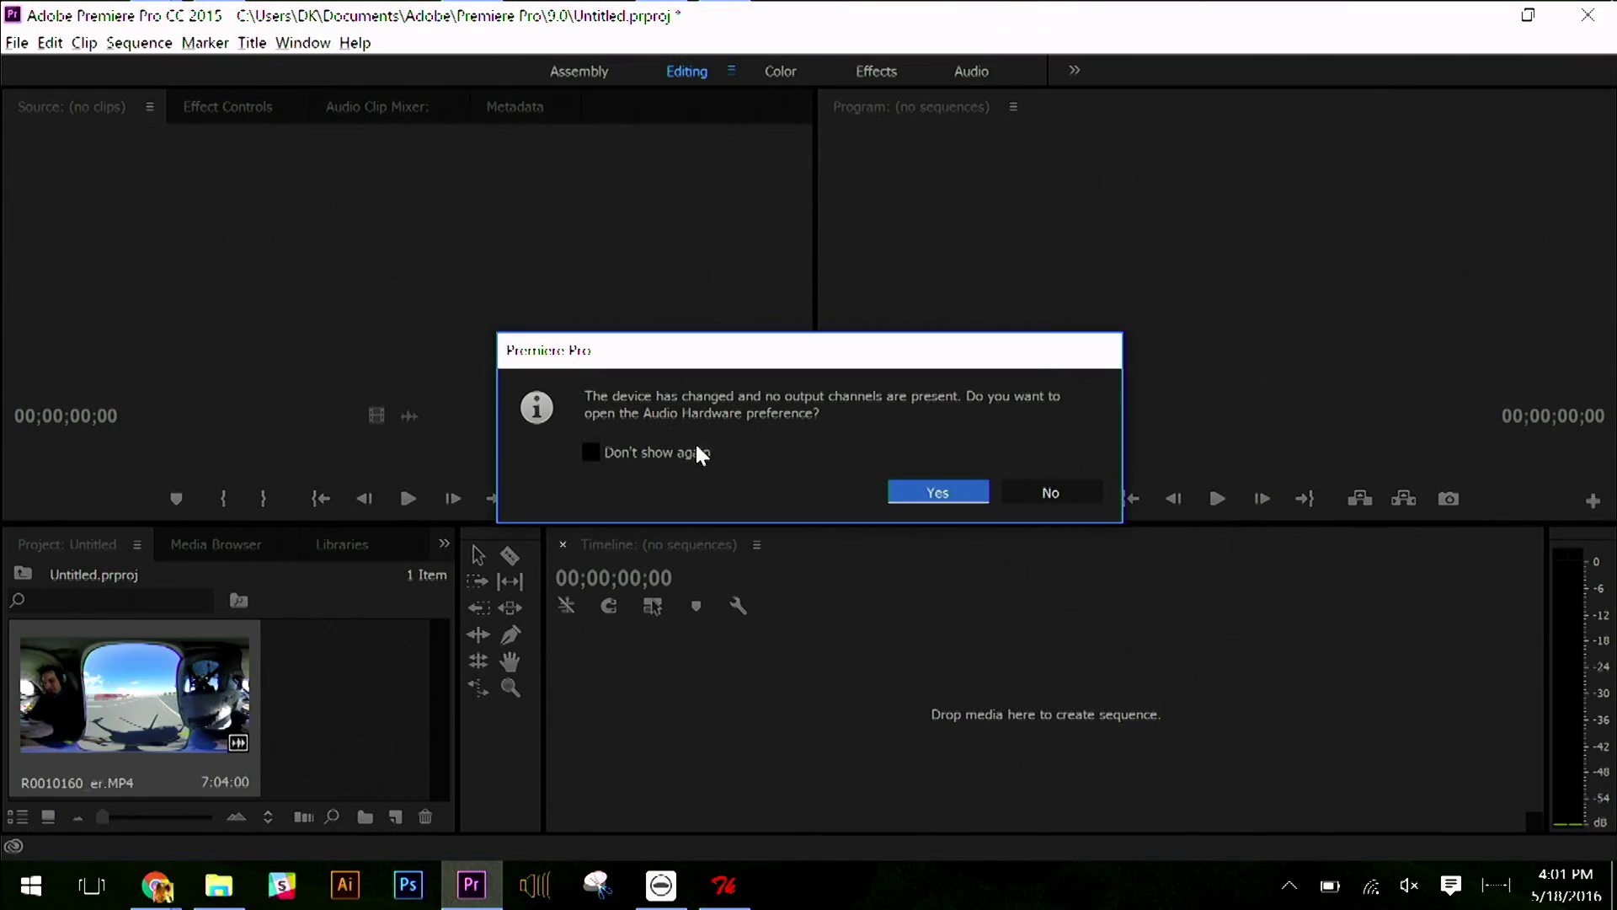
Suppress the audio-hardware warning permanently and close the Preferences dialog.
{"action": "left_click", "coordinate": [697, 453]}
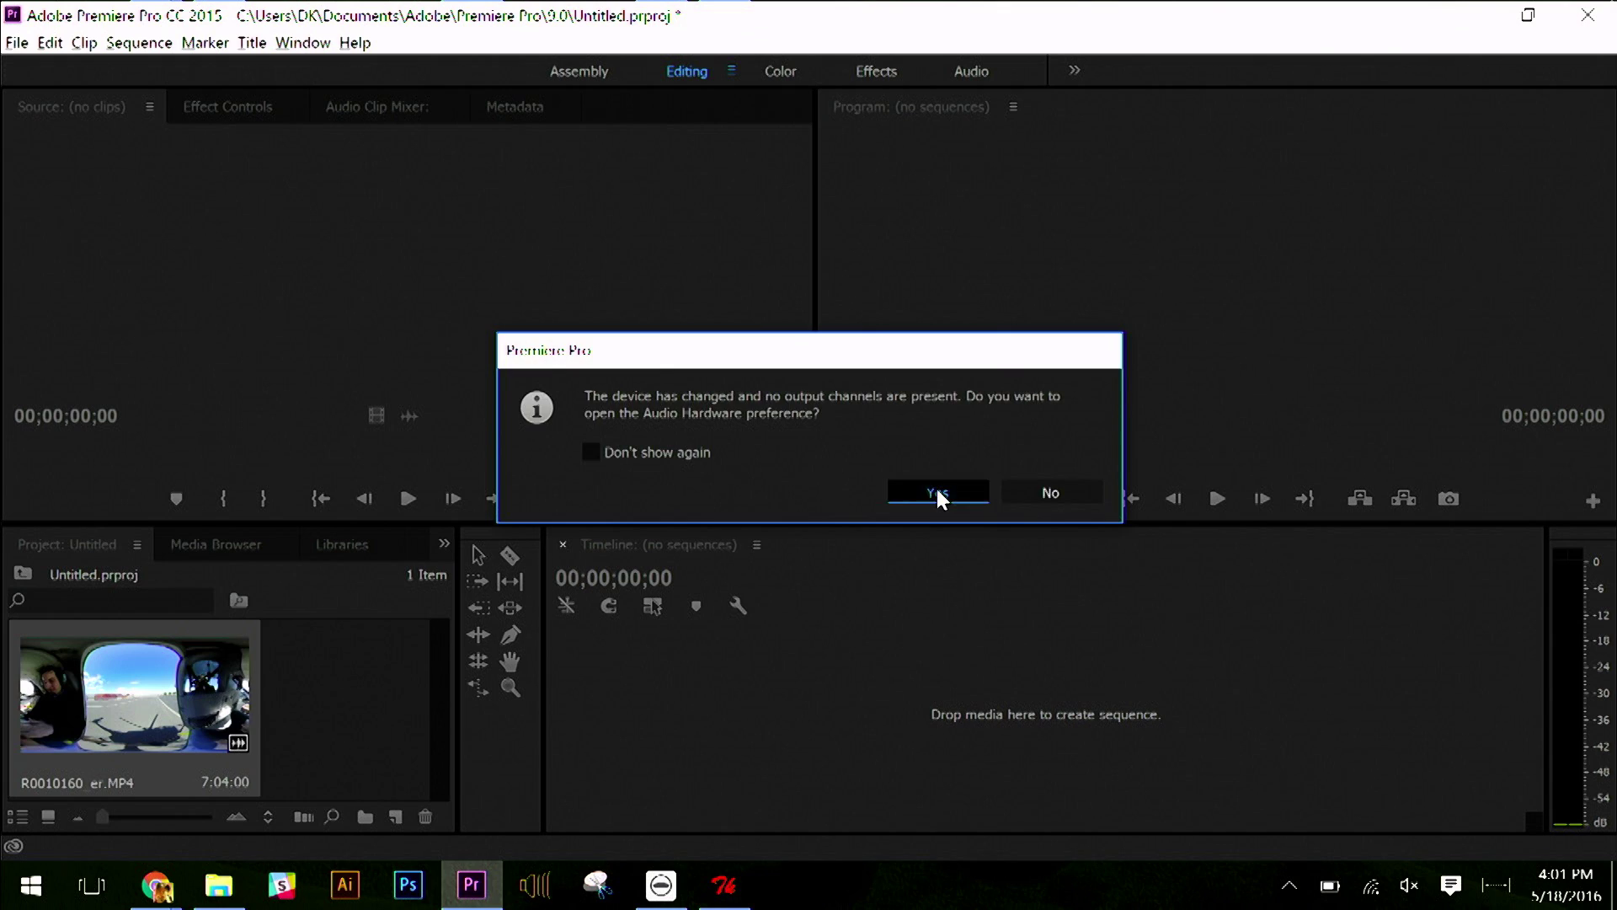
{"action": "left_click", "coordinate": [938, 492]}
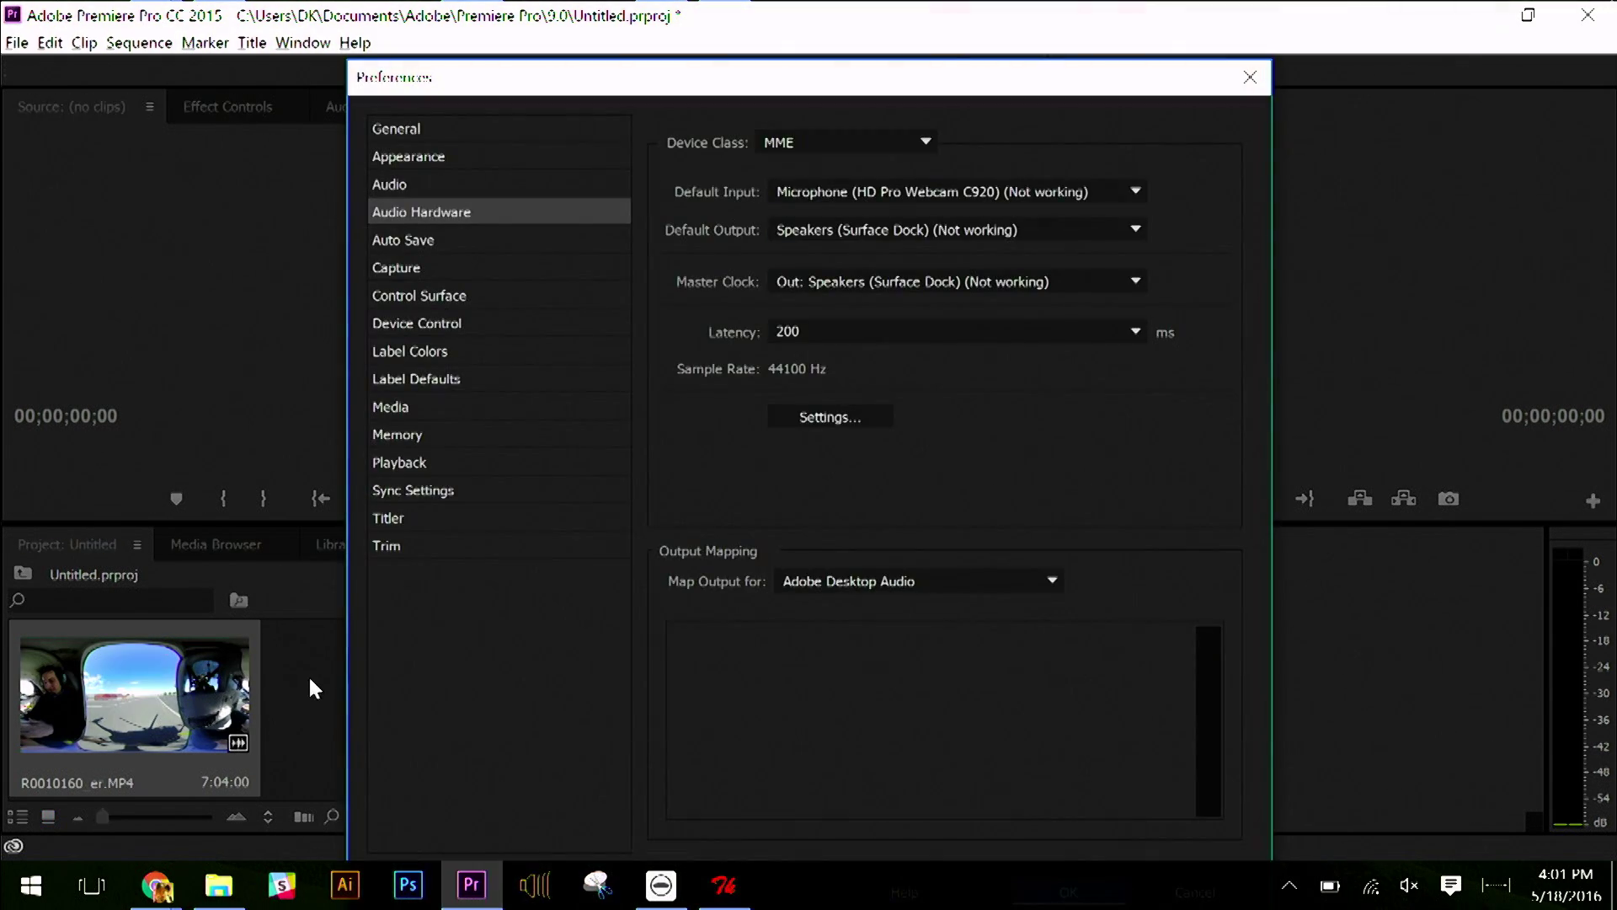
{"action": "left_click", "coordinate": [1250, 76]}
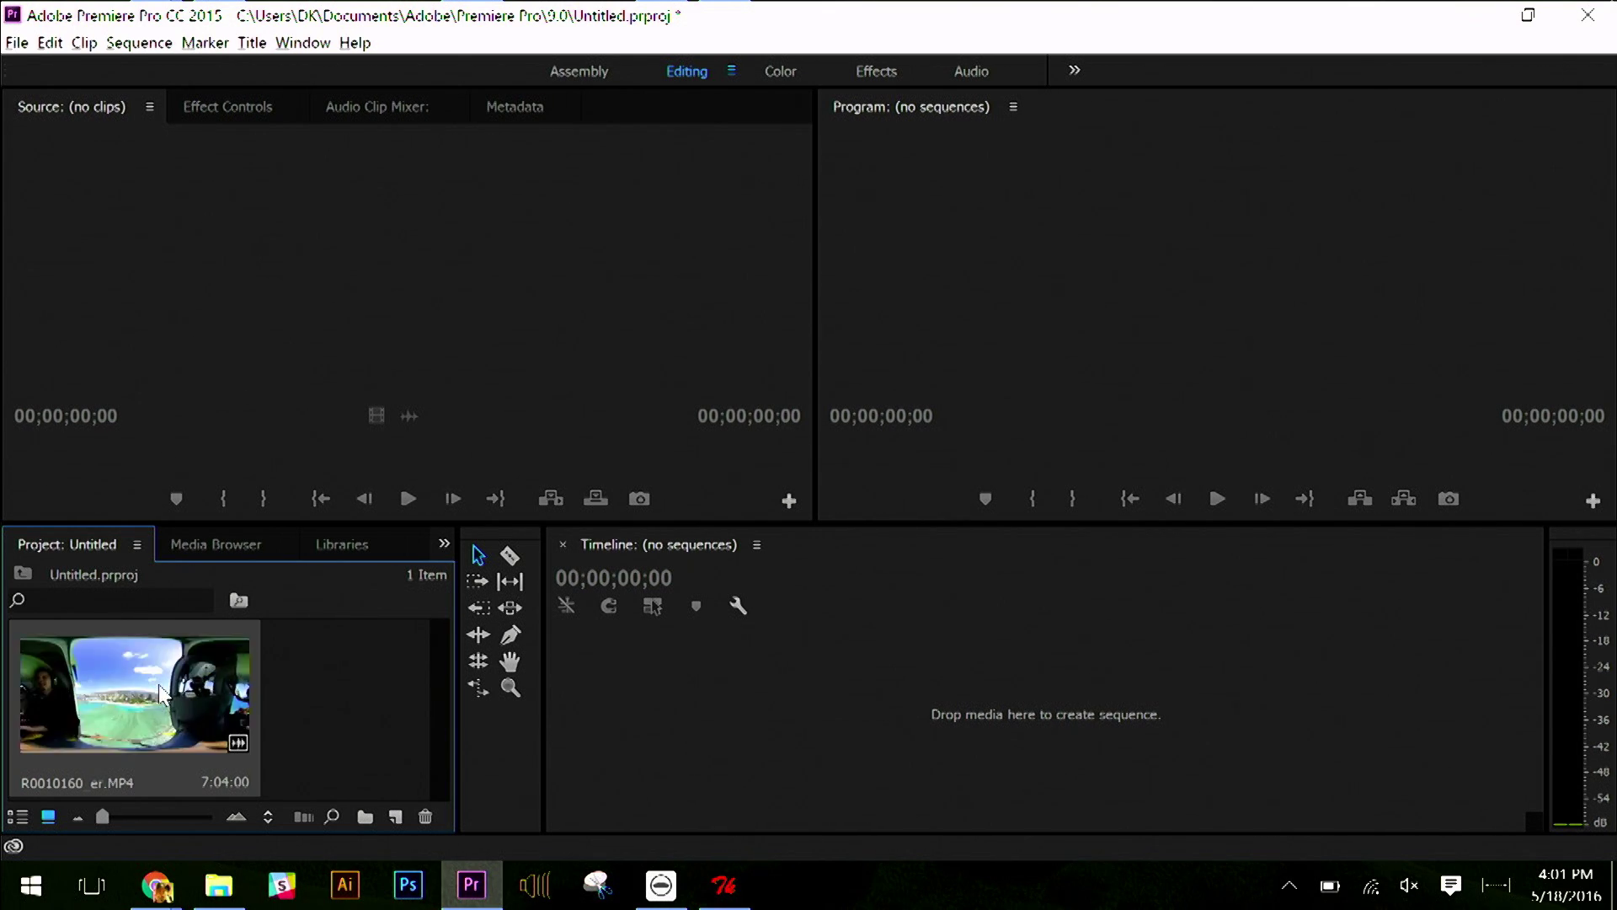
{"action": "left_click_drag", "start_coordinate": [219, 699], "coordinate": [272, 663]}
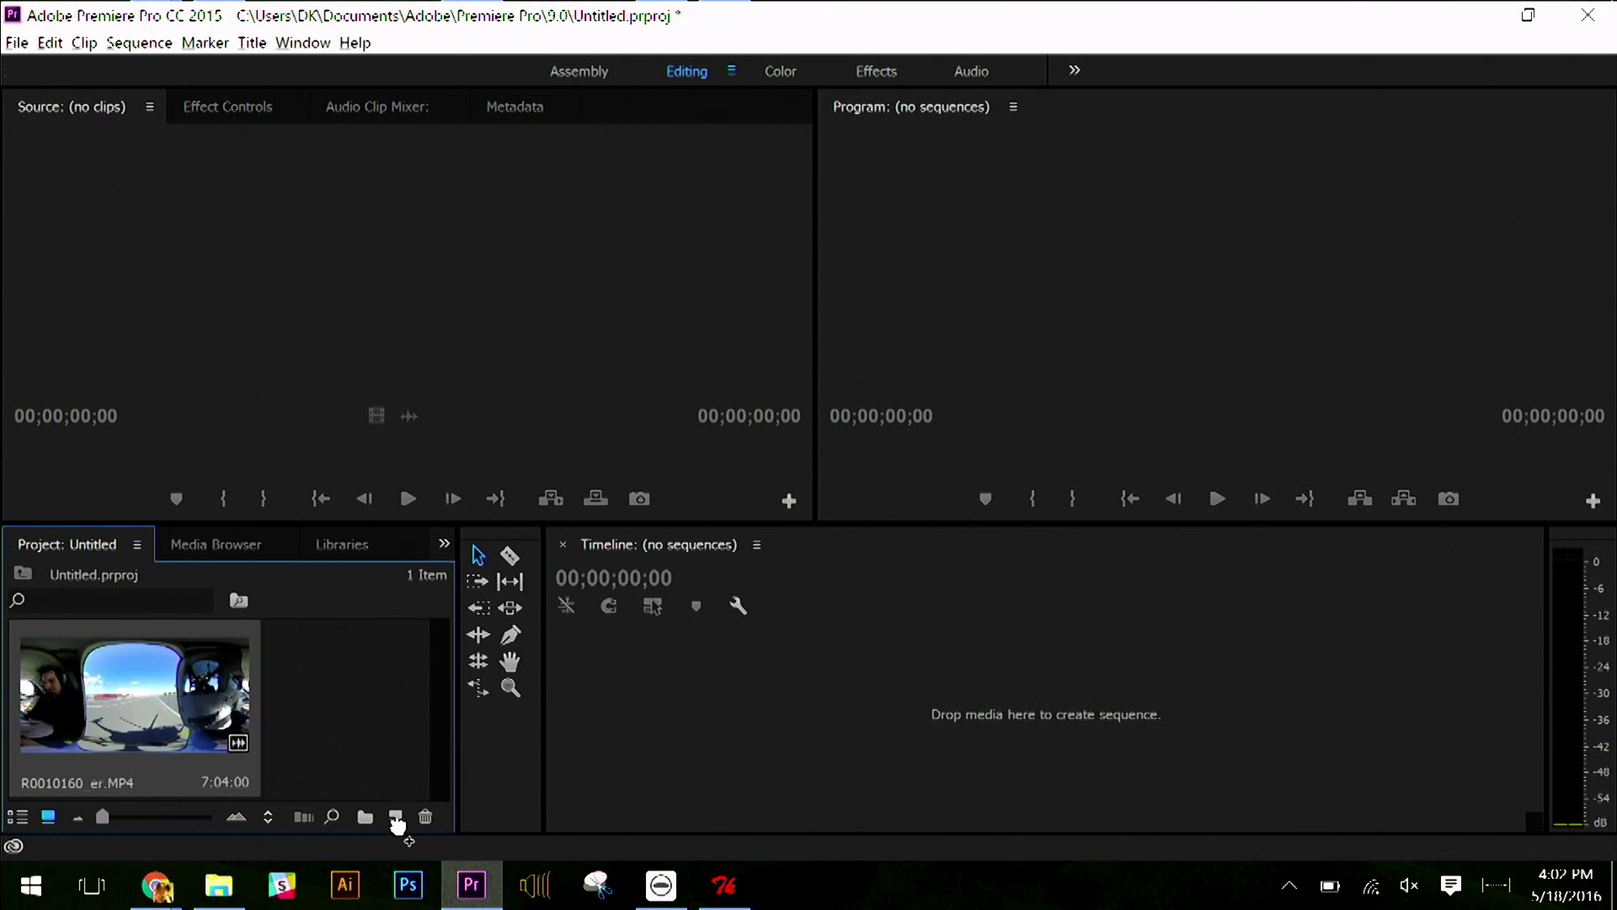
Create sequence R0010160_er from the clip and zoom the timeline out to show it.
{"action": "left_click_drag", "start_coordinate": [397, 816], "coordinate": [397, 816]}
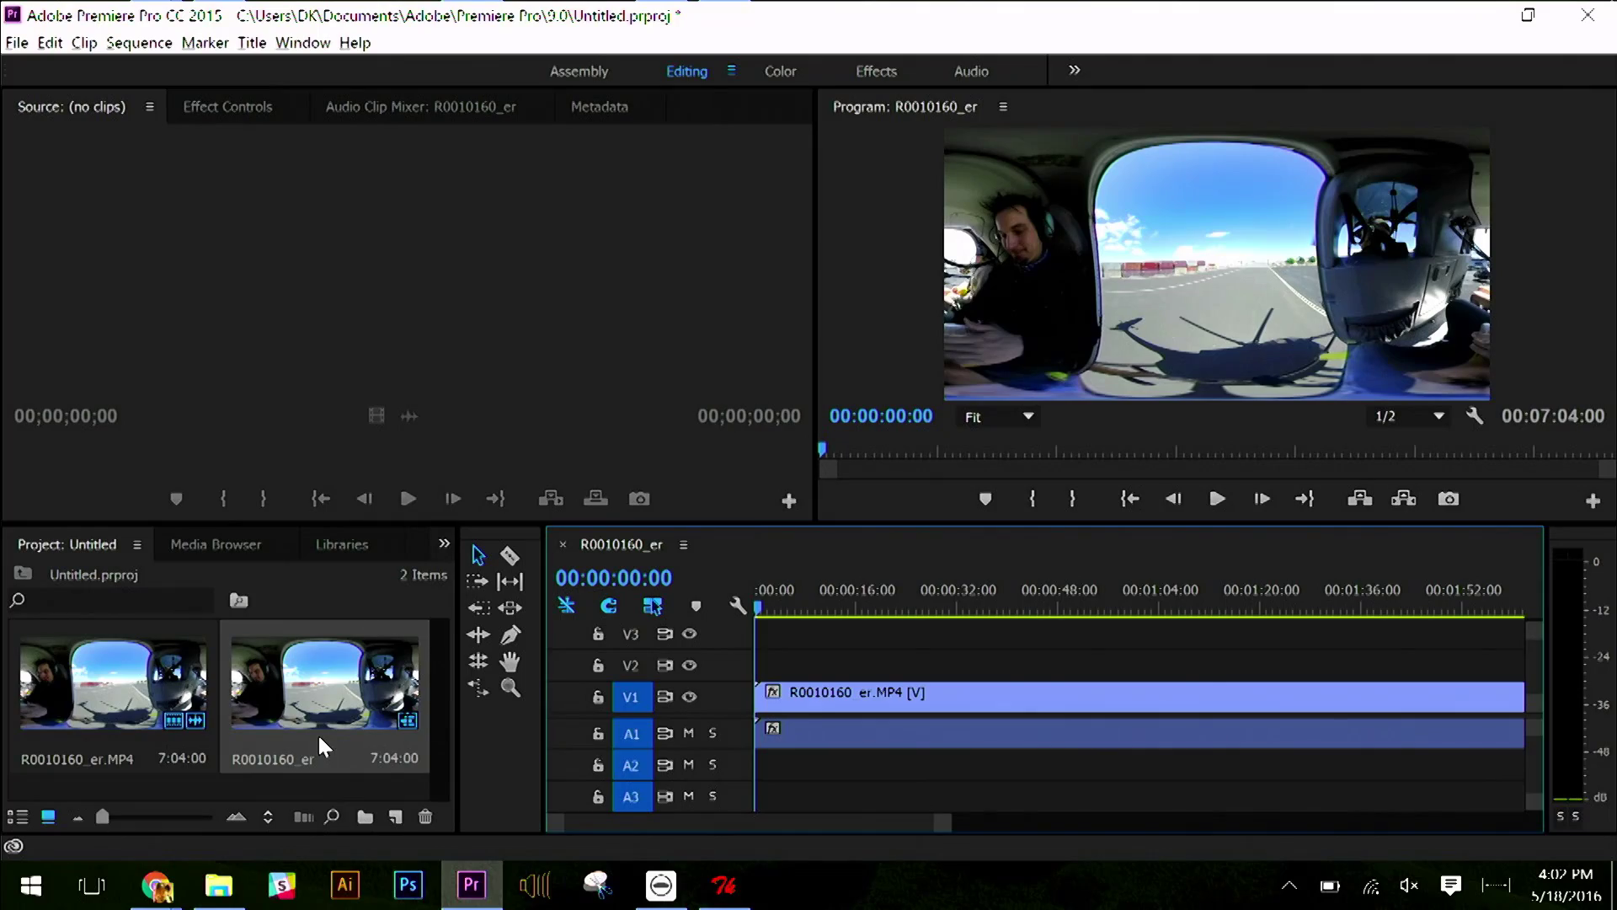
{"action": "key", "text": "minus"}
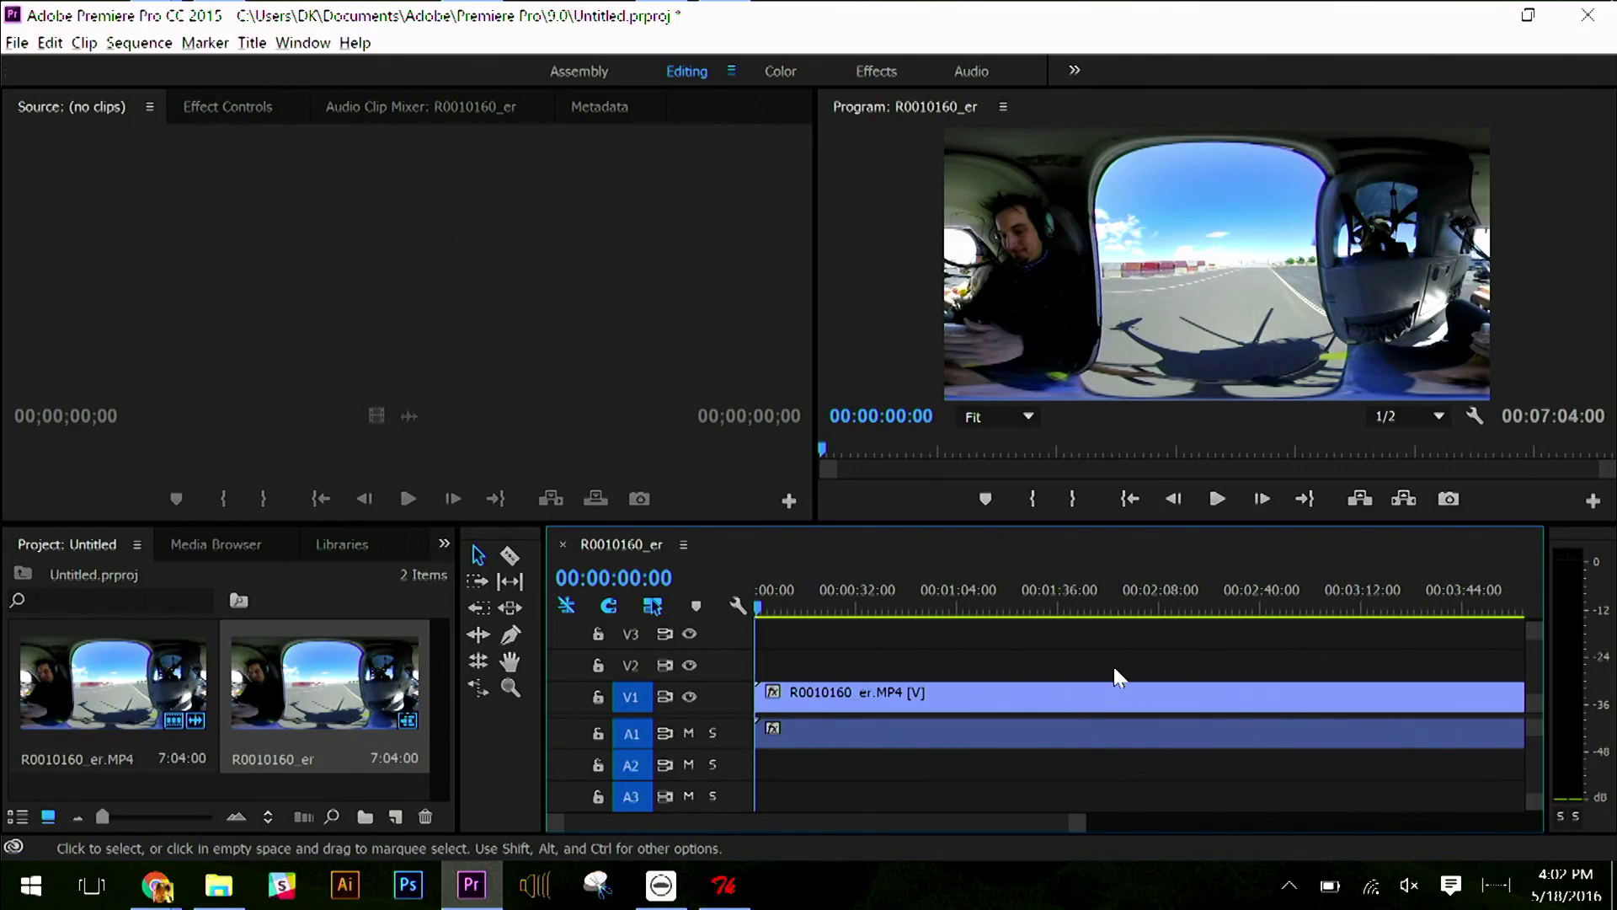
{"action": "key", "text": "minus"}
{"action": "key", "text": "minus"}
Trim the clip's start to 00:01:18:18 on the timeline.
{"action": "left_click_drag", "start_coordinate": [1080, 589], "coordinate": [1078, 588]}
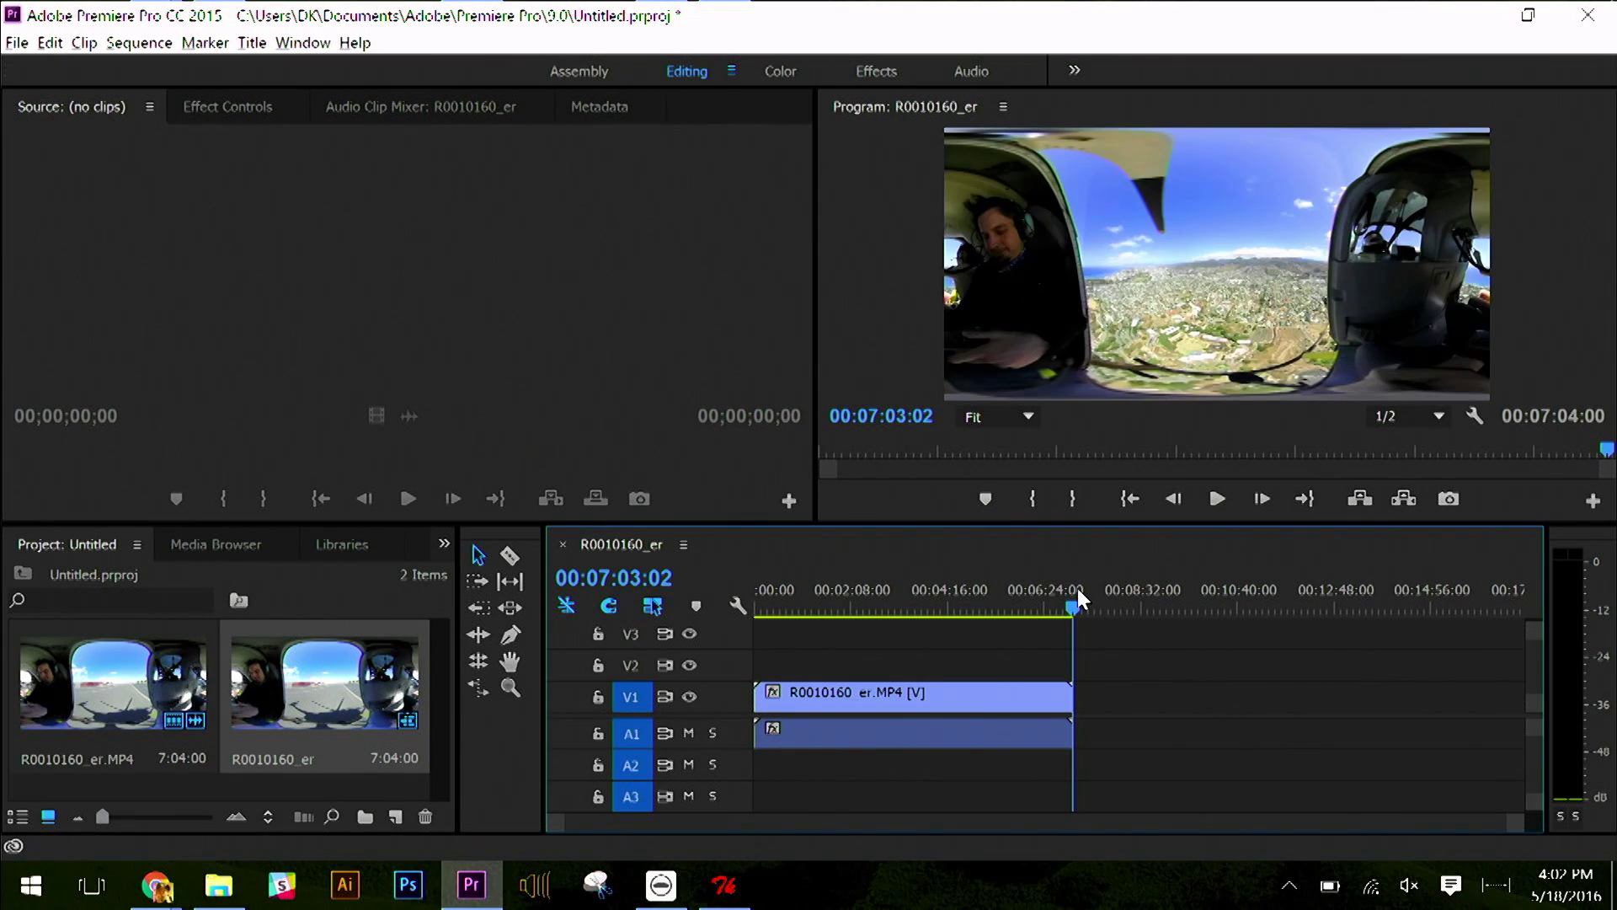
{"action": "left_click", "coordinate": [868, 608]}
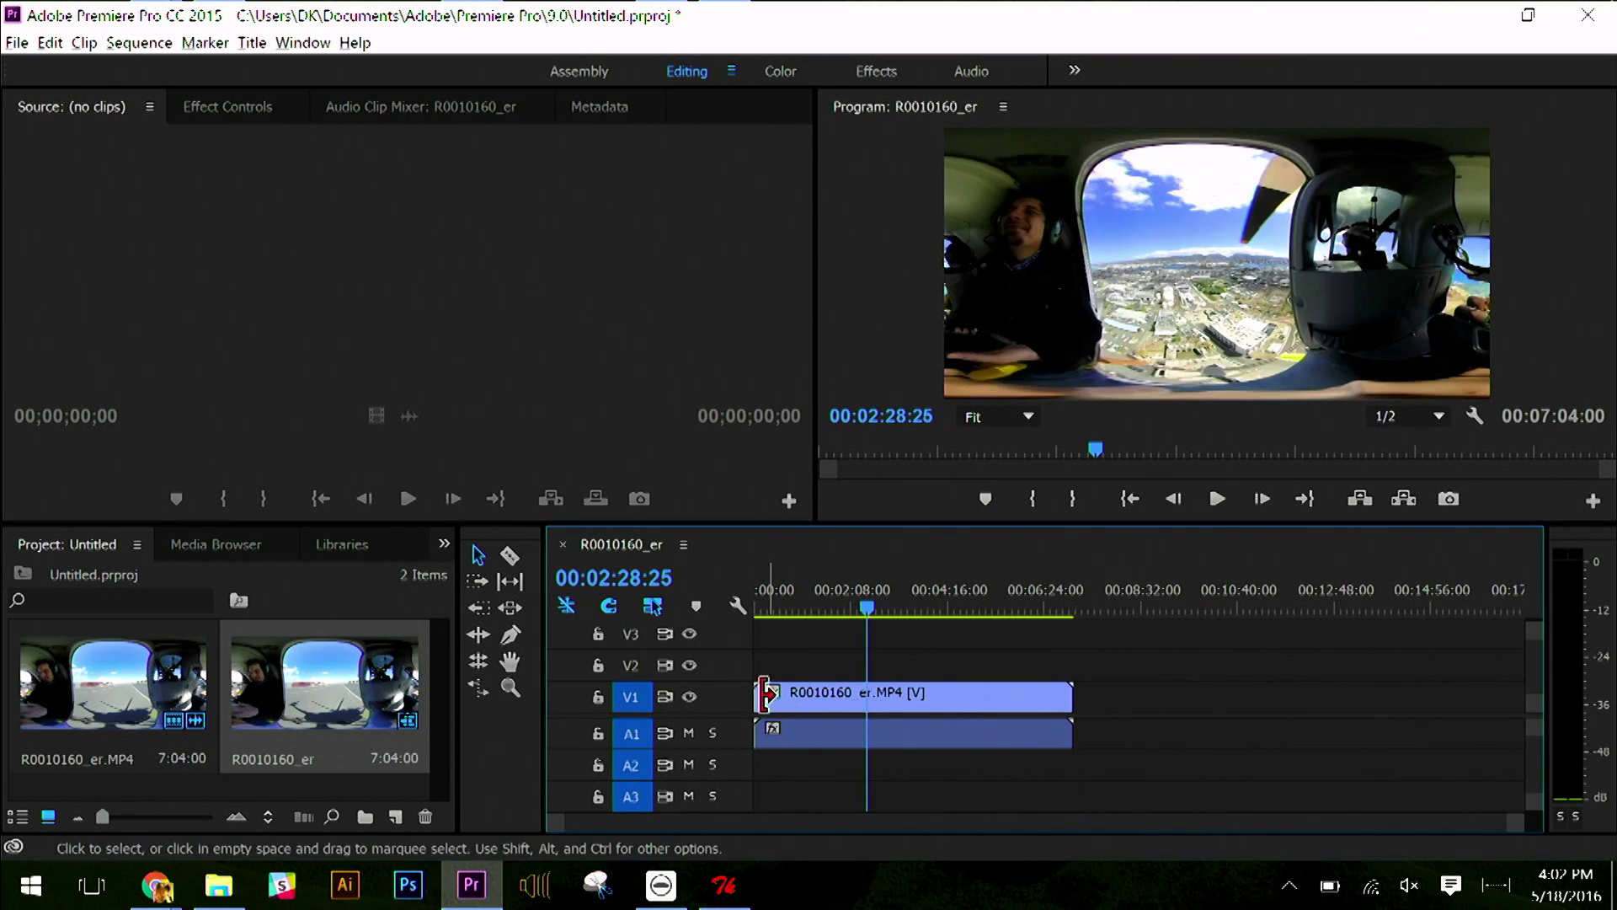
{"action": "left_click", "coordinate": [815, 603]}
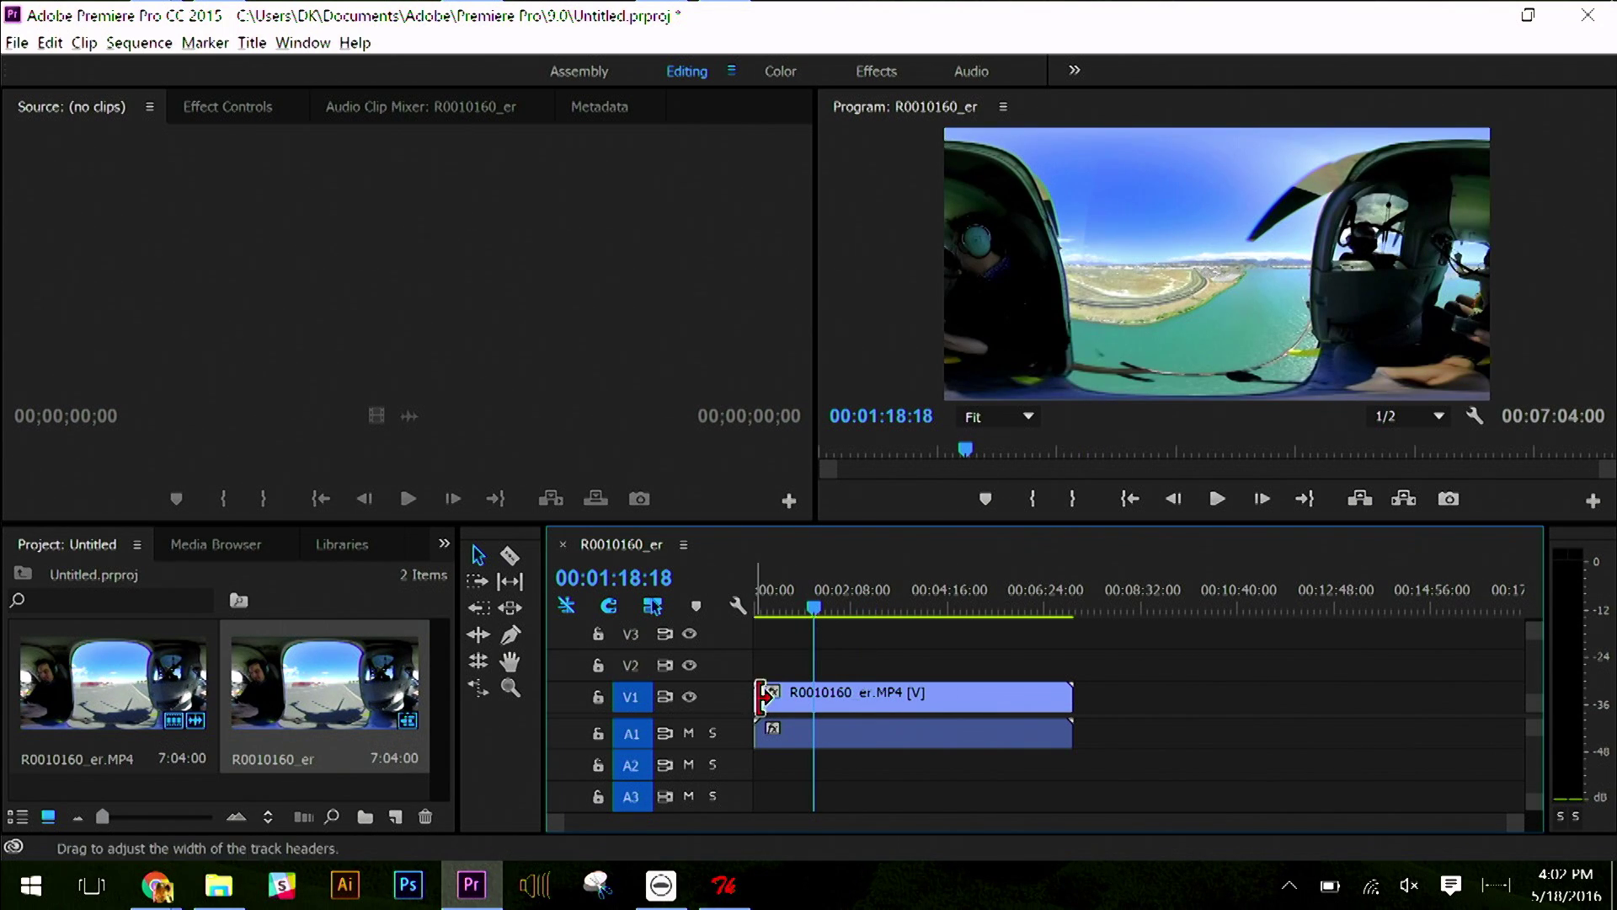
{"action": "left_click_drag", "start_coordinate": [773, 684], "coordinate": [813, 691]}
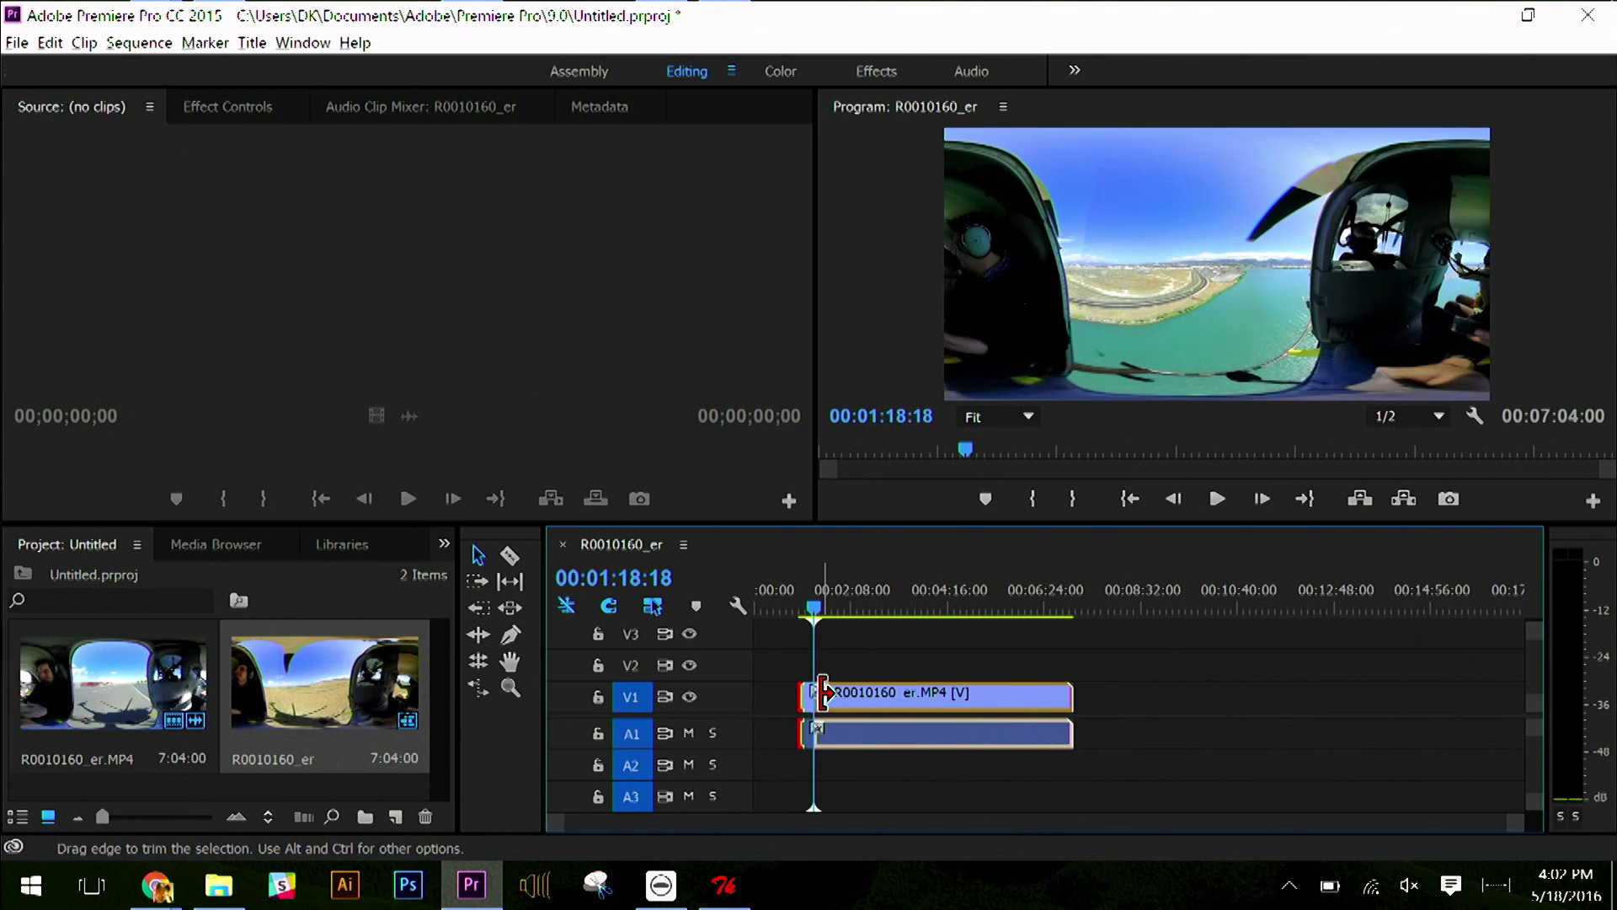
Close the gap at the sequence start and trim the clip's end to a 1:18:18 duration.
{"action": "right_click", "coordinate": [781, 703]}
{"action": "left_click_drag", "start_coordinate": [874, 728], "coordinate": [814, 709]}
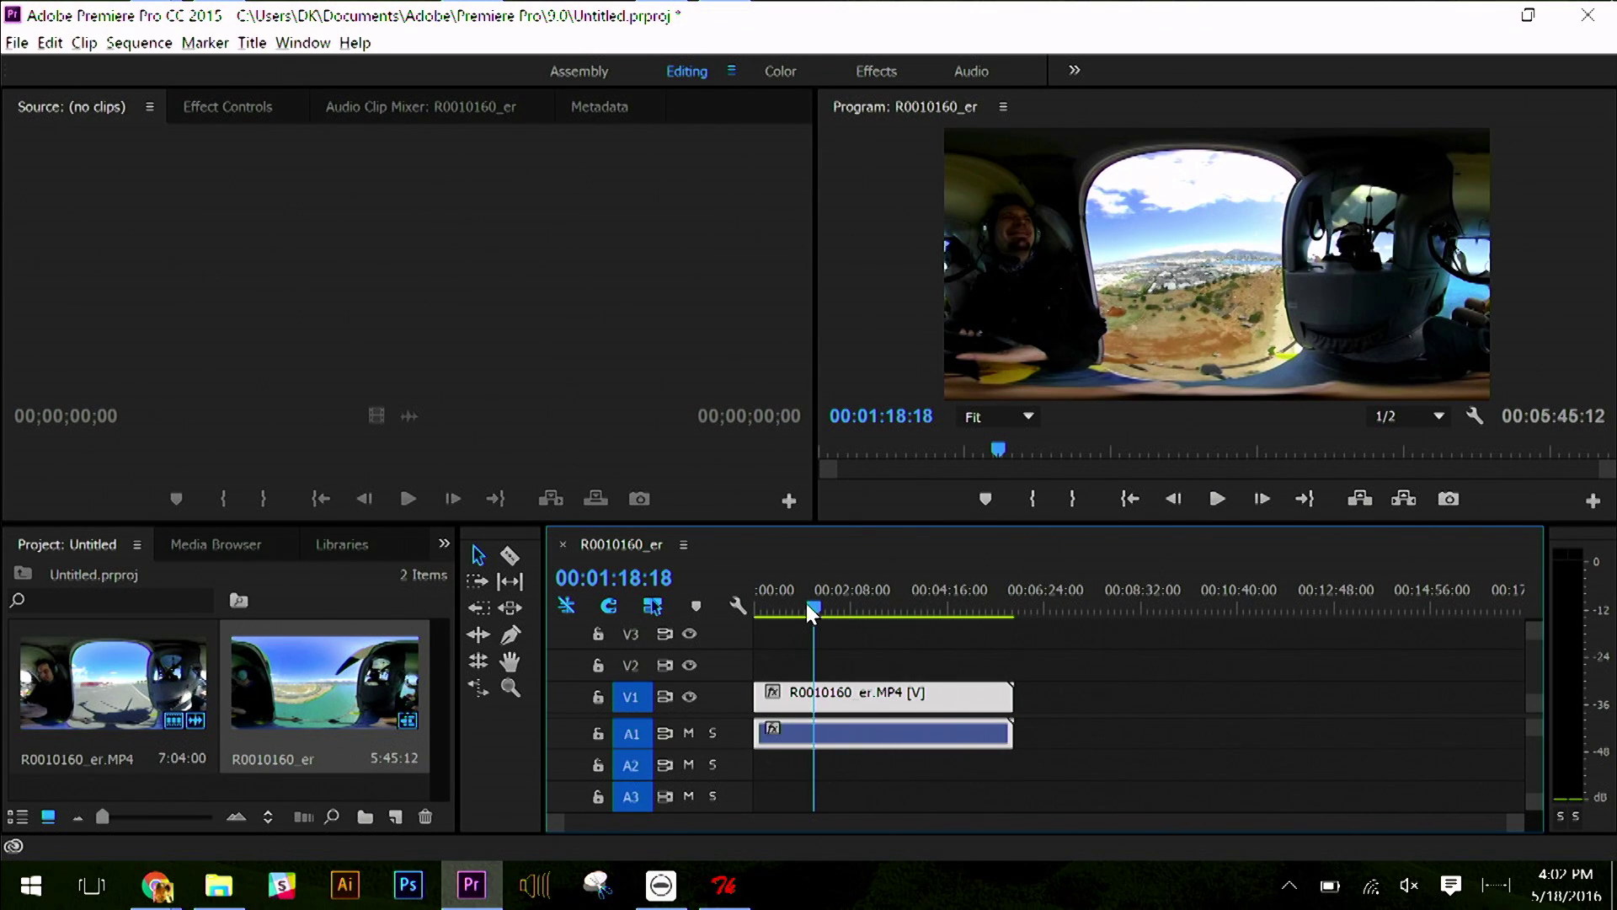
{"action": "left_click_drag", "start_coordinate": [1011, 693], "coordinate": [806, 693]}
{"action": "left_click", "coordinate": [883, 743]}
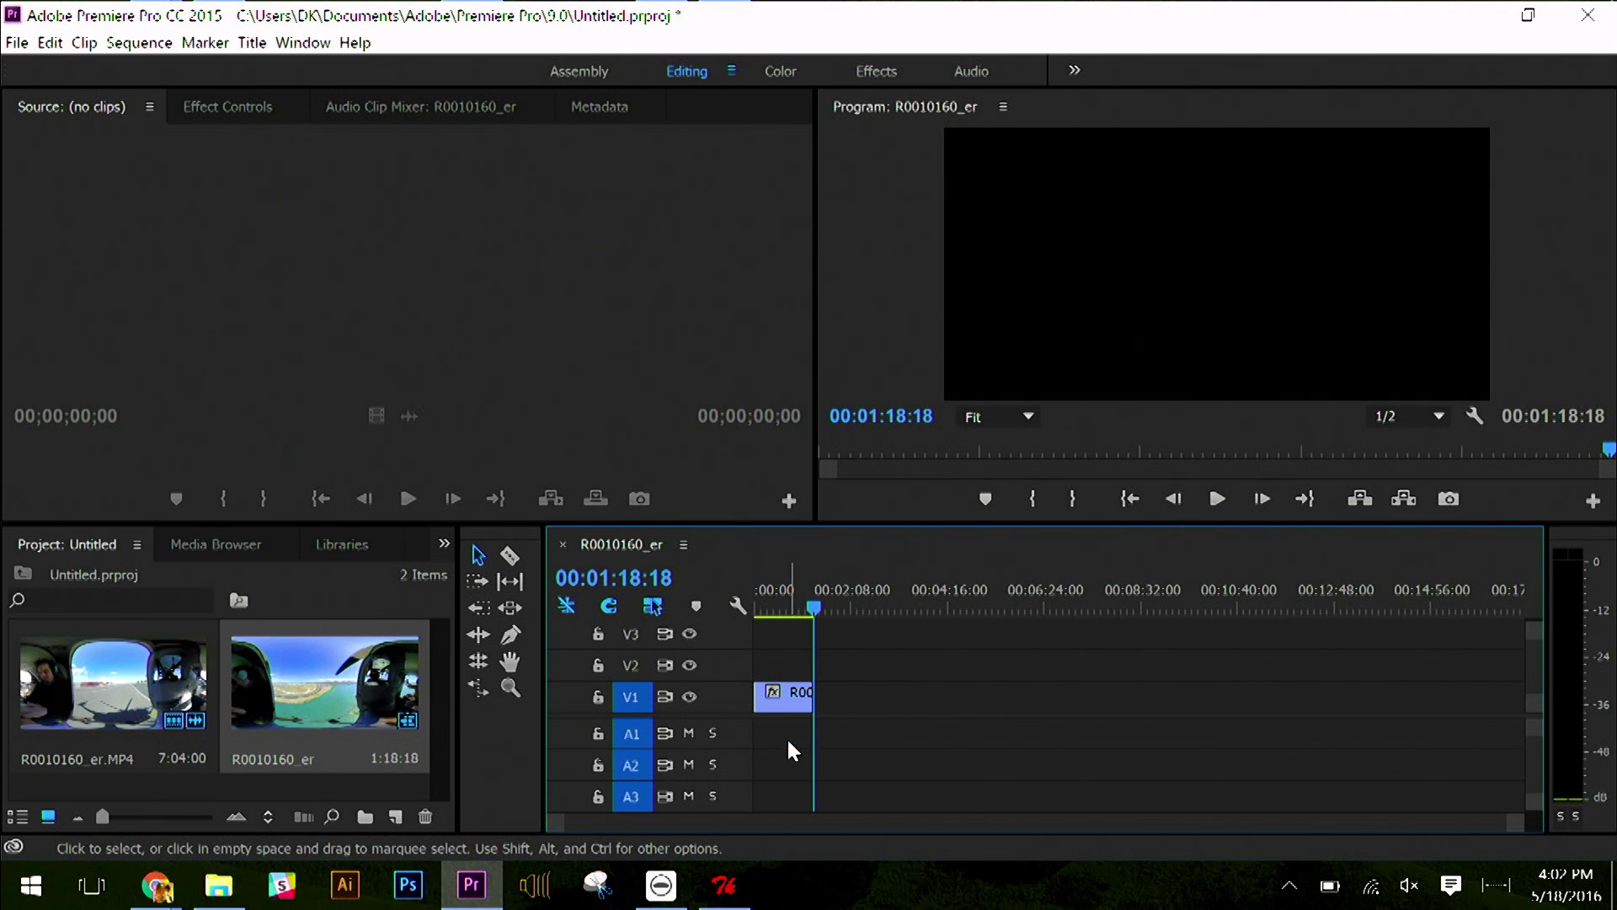
{"action": "left_click", "coordinate": [775, 603]}
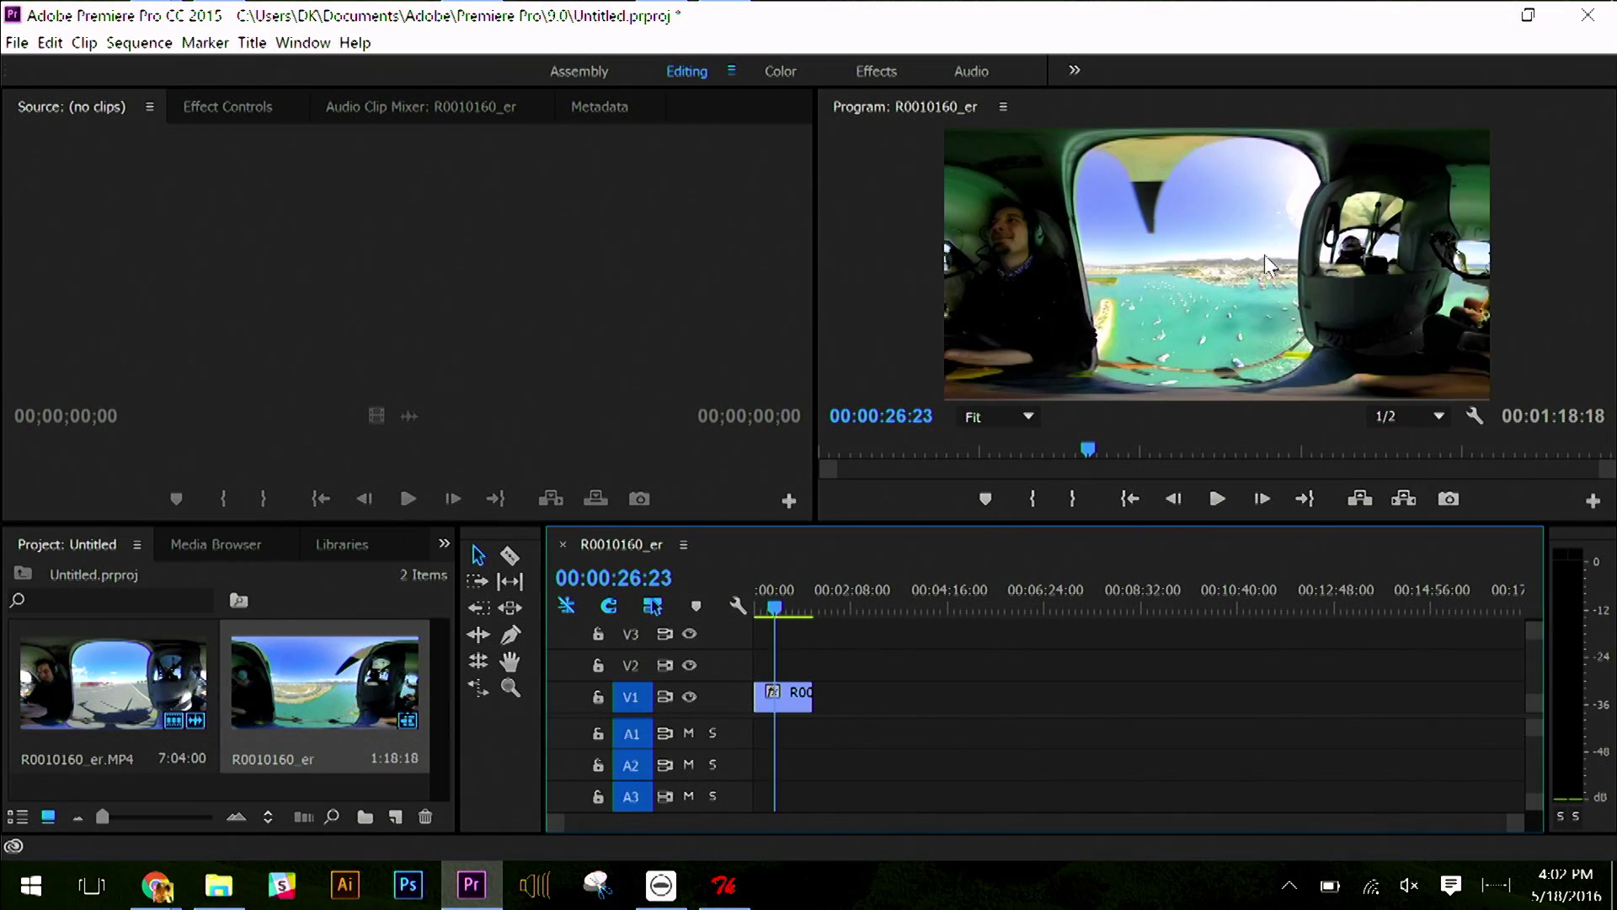
{"action": "key", "text": "grave"}
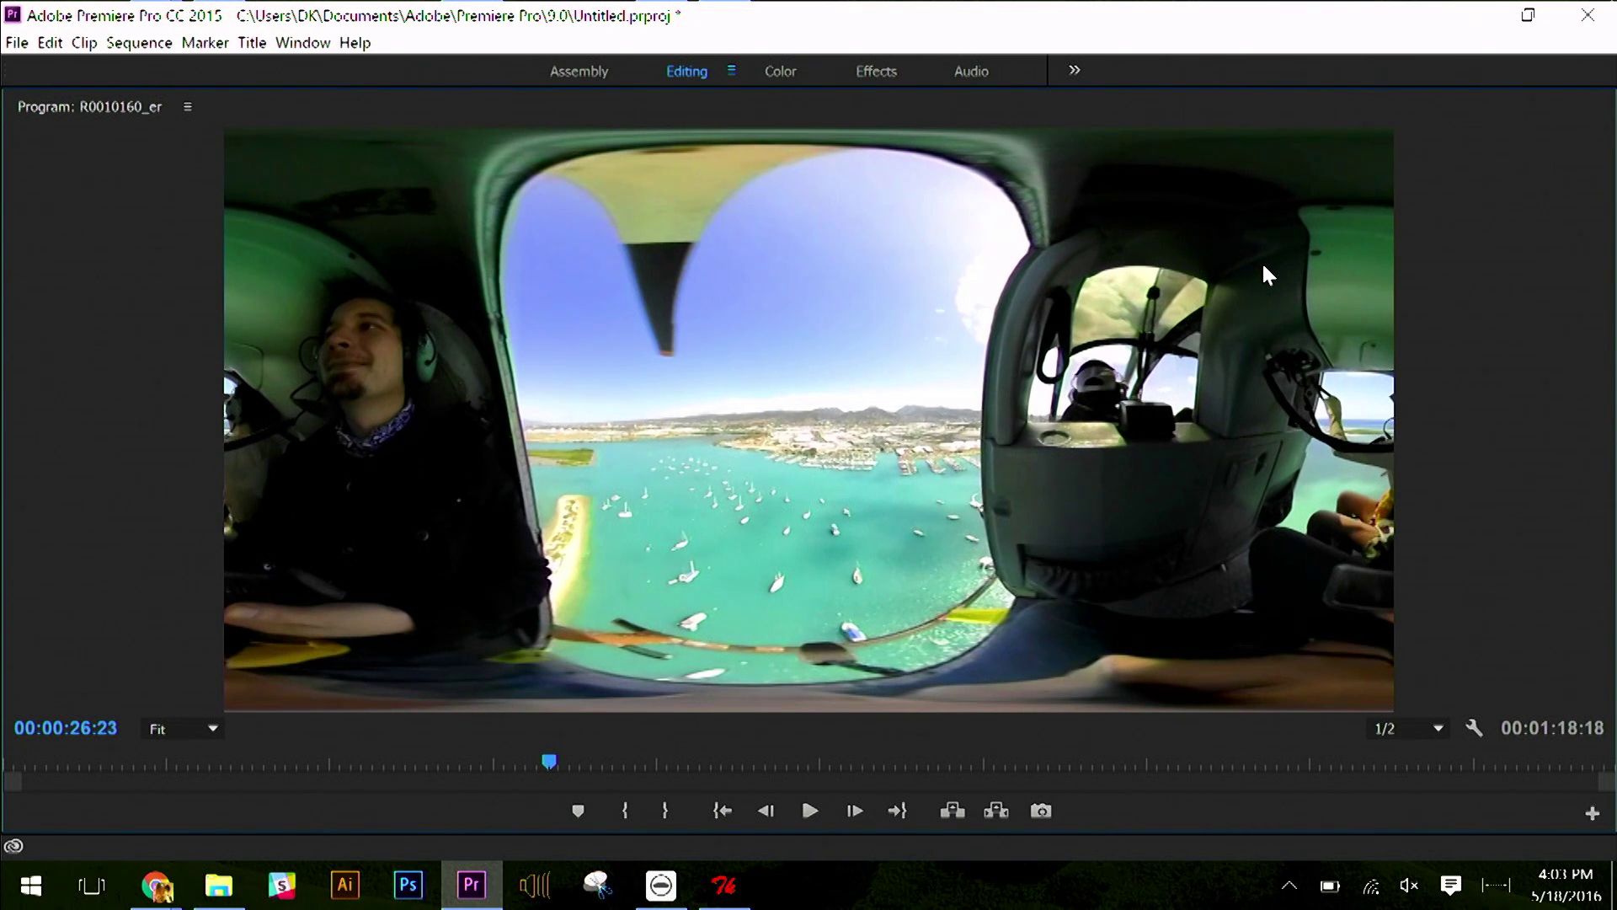
{"action": "key", "text": "grave"}
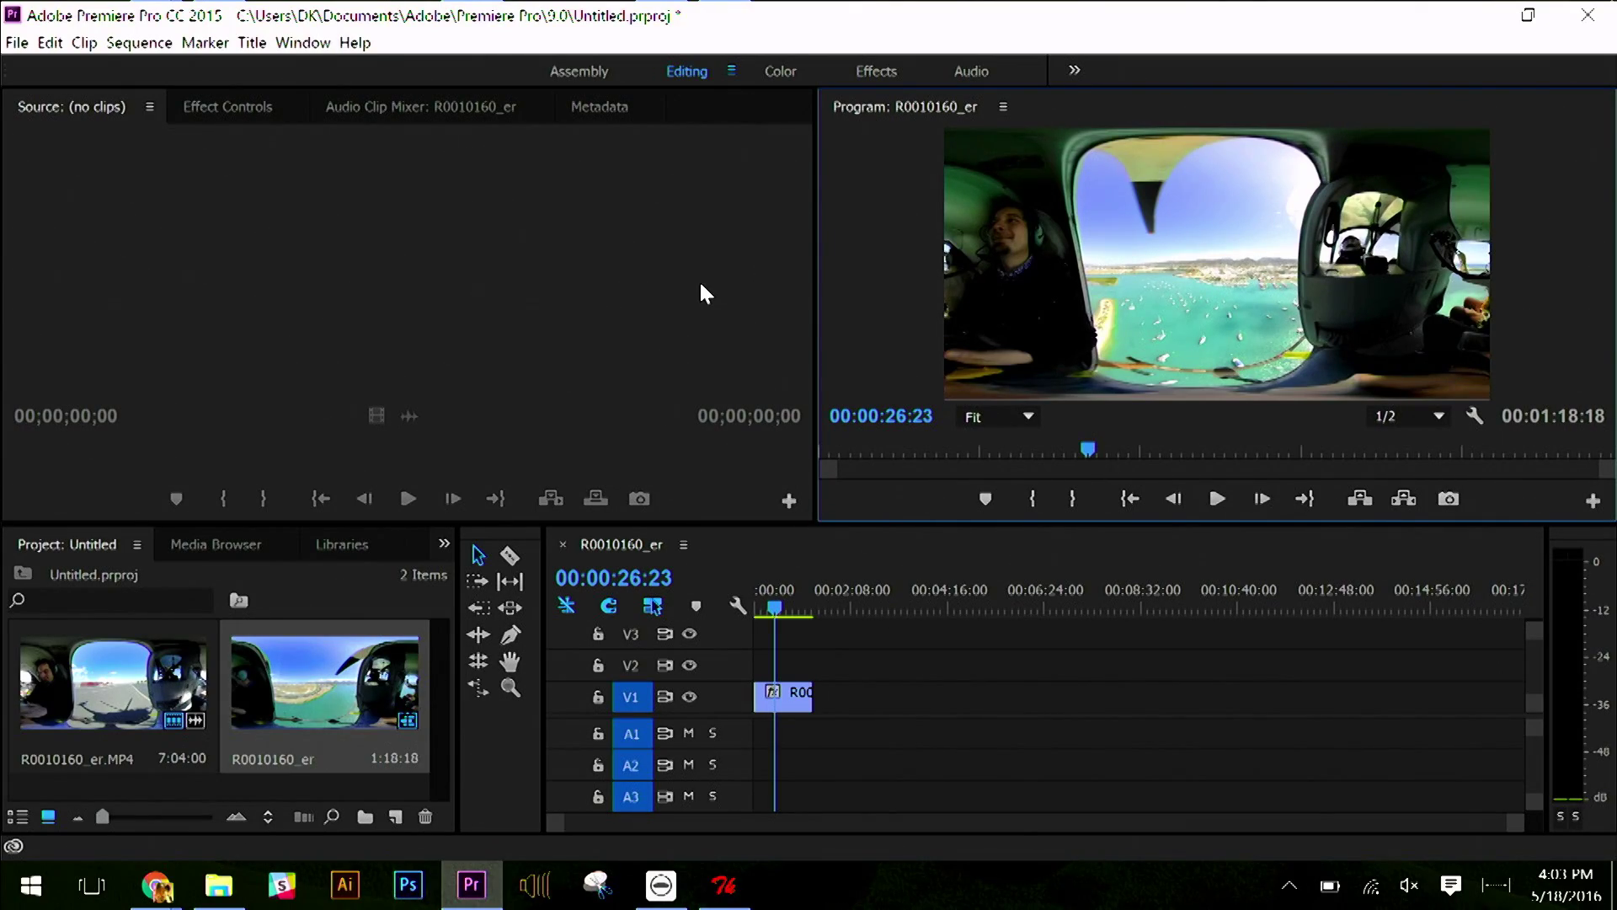
{"action": "key", "text": "ctrl+m"}
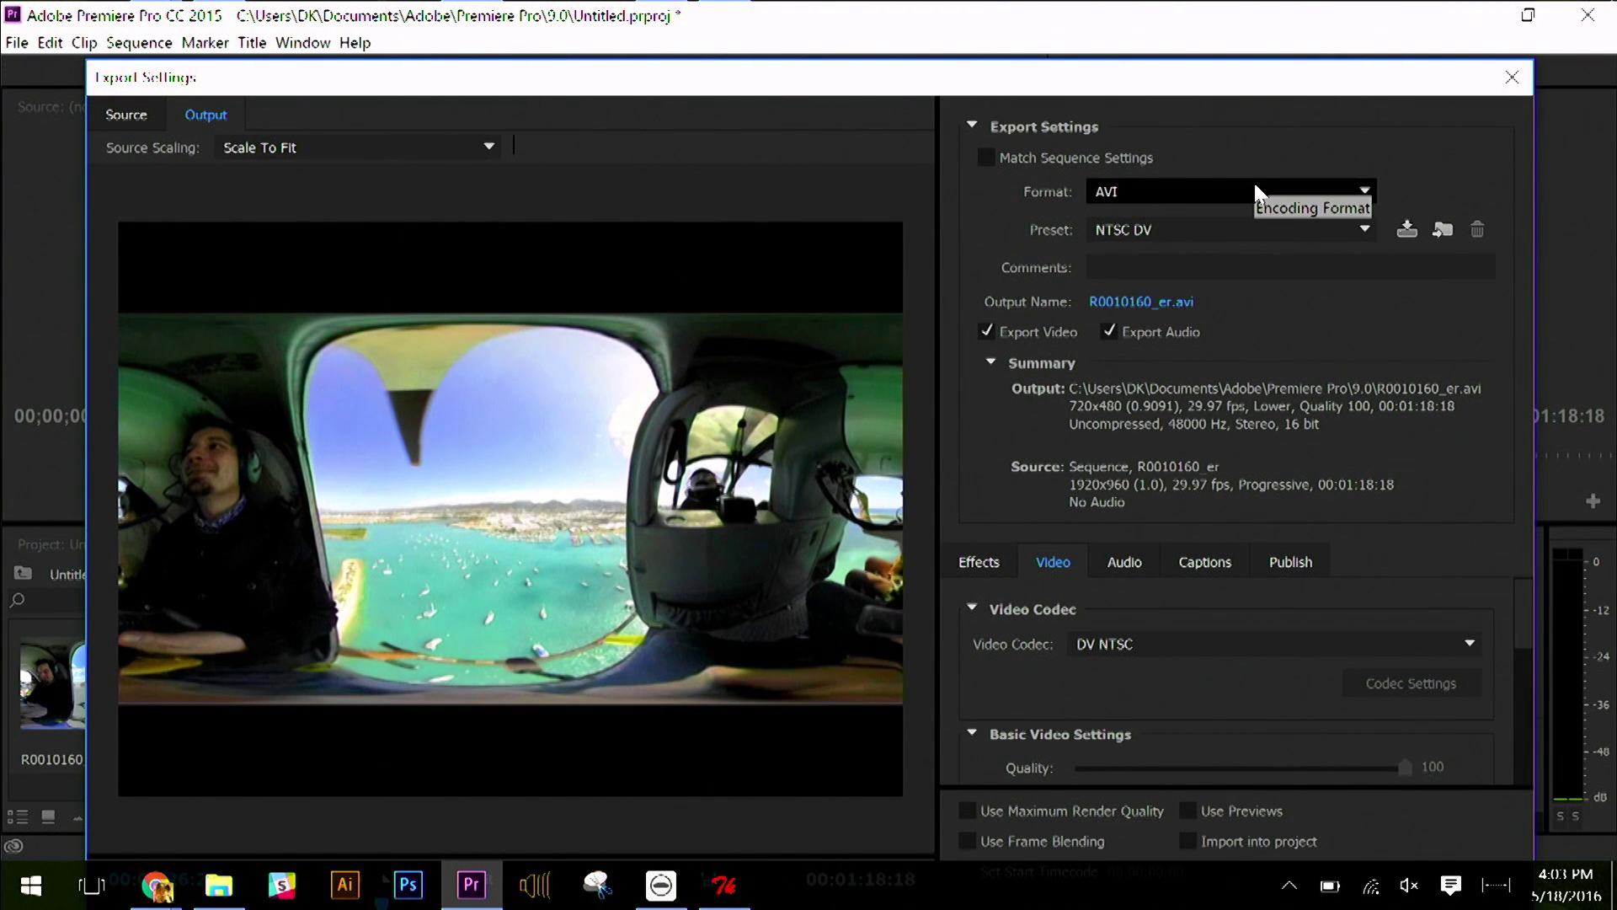
Set the sequence's export format to H.264.
{"action": "left_click", "coordinate": [1166, 190]}
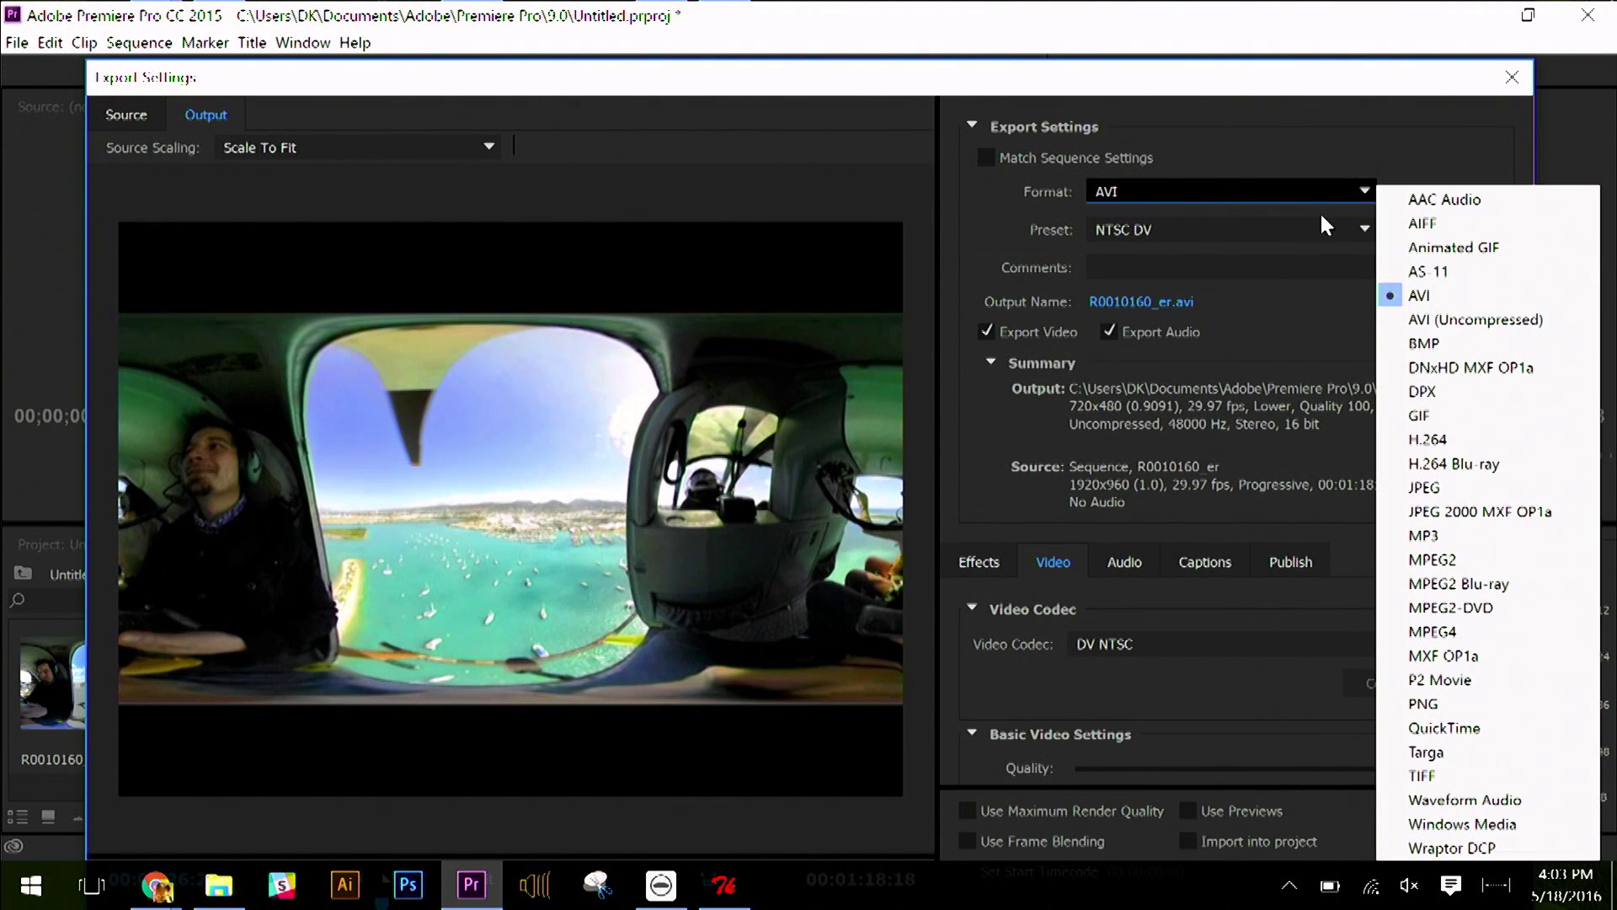
{"action": "left_click", "coordinate": [1479, 449]}
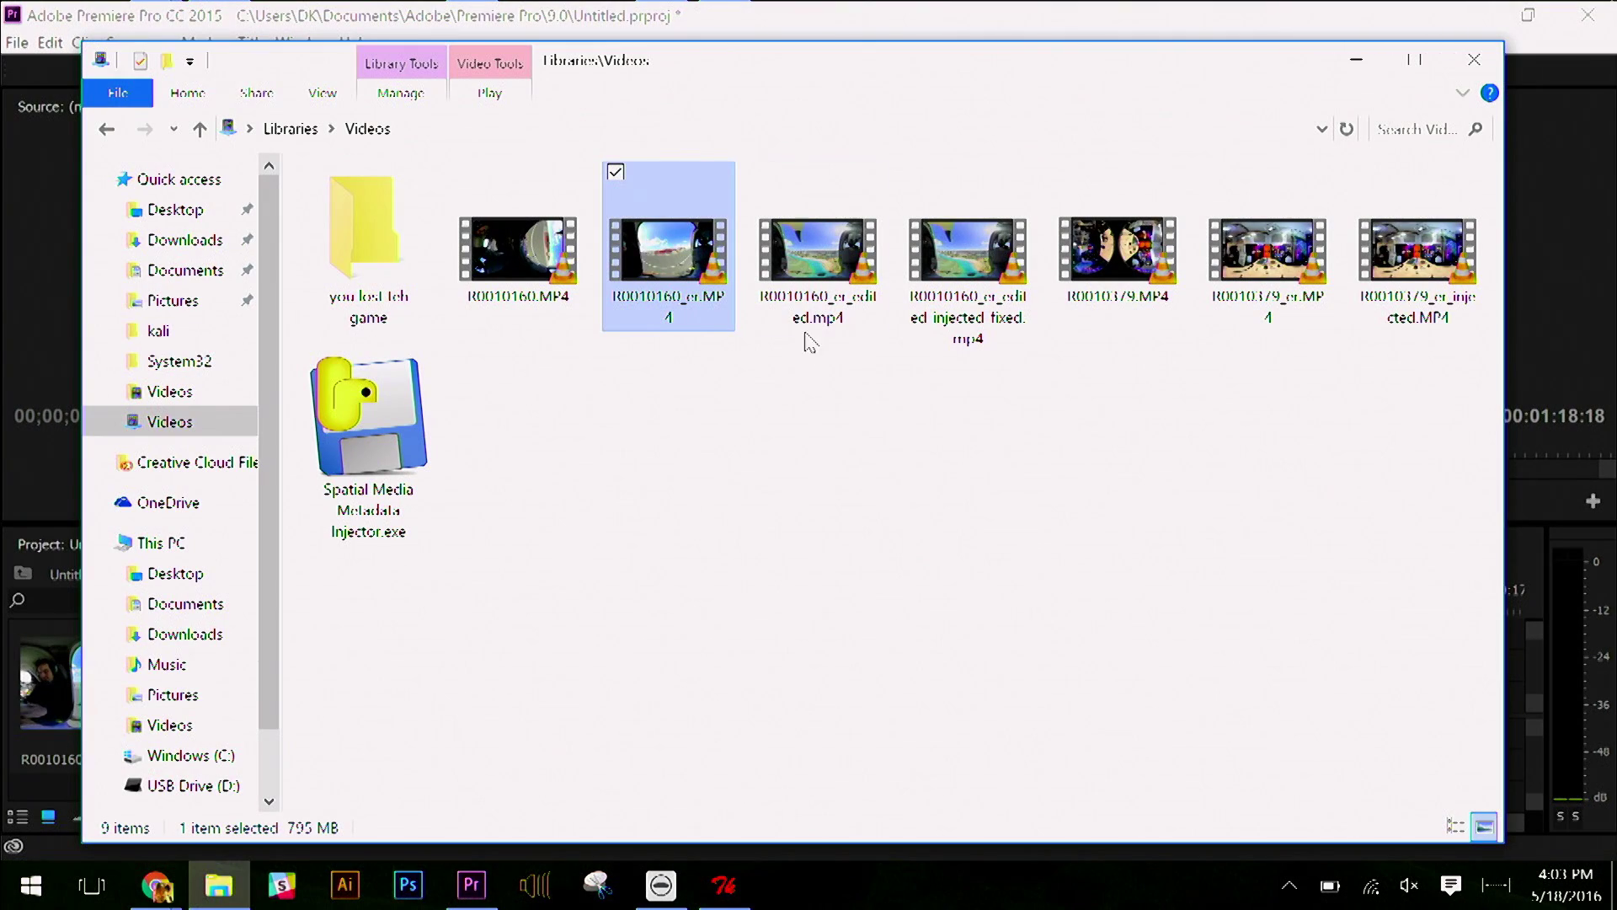
{"action": "left_click", "coordinate": [807, 310]}
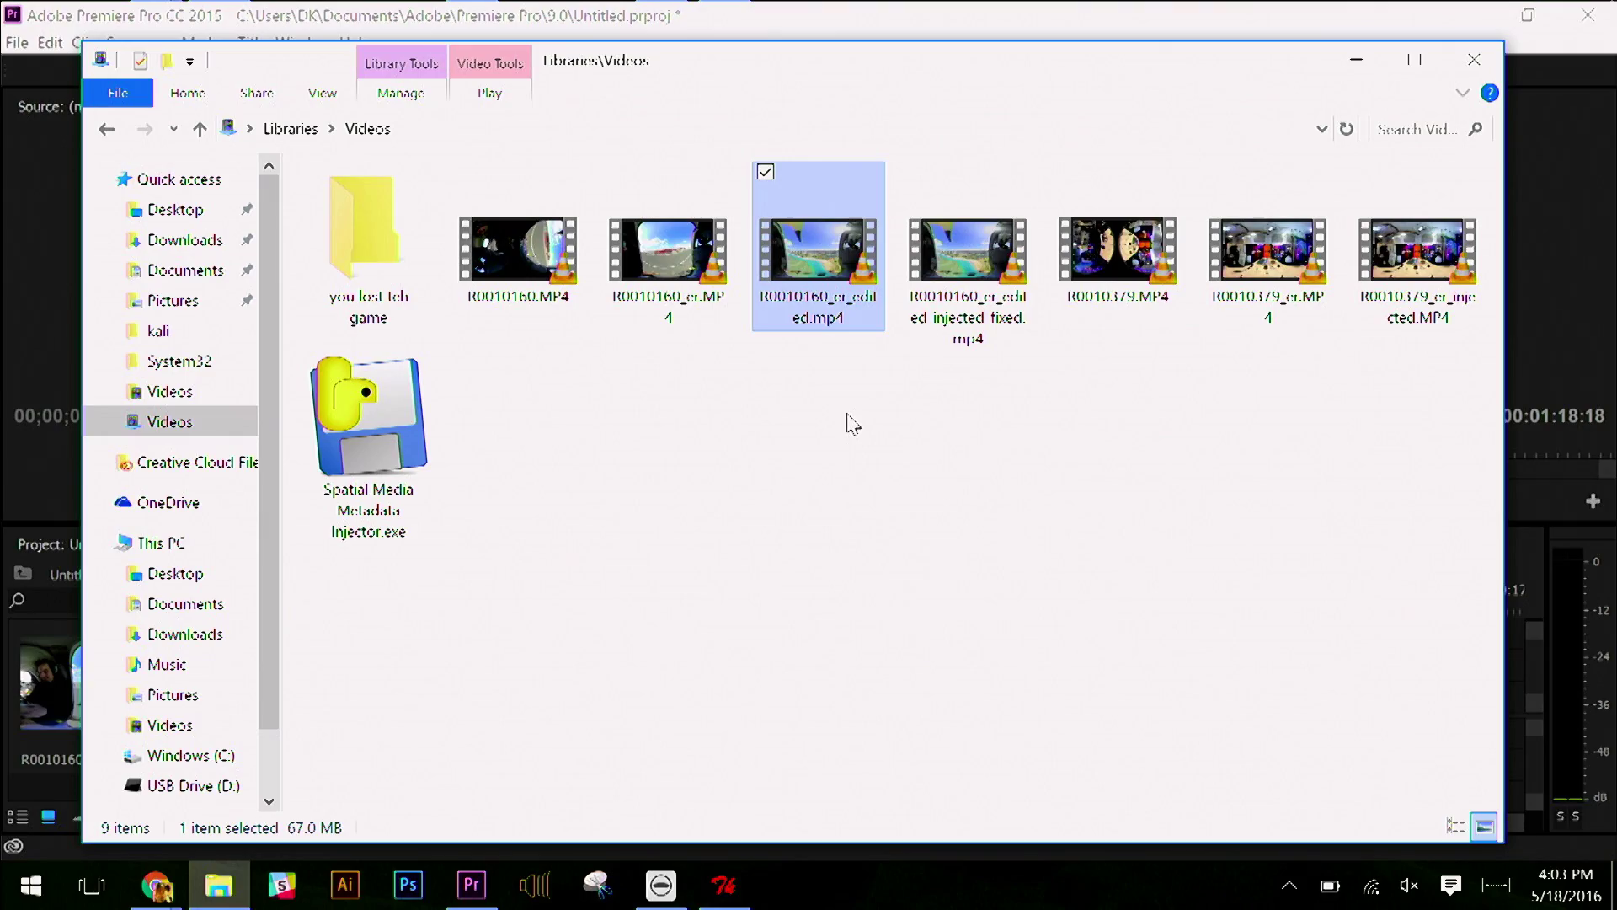
{"action": "key", "text": "Return"}
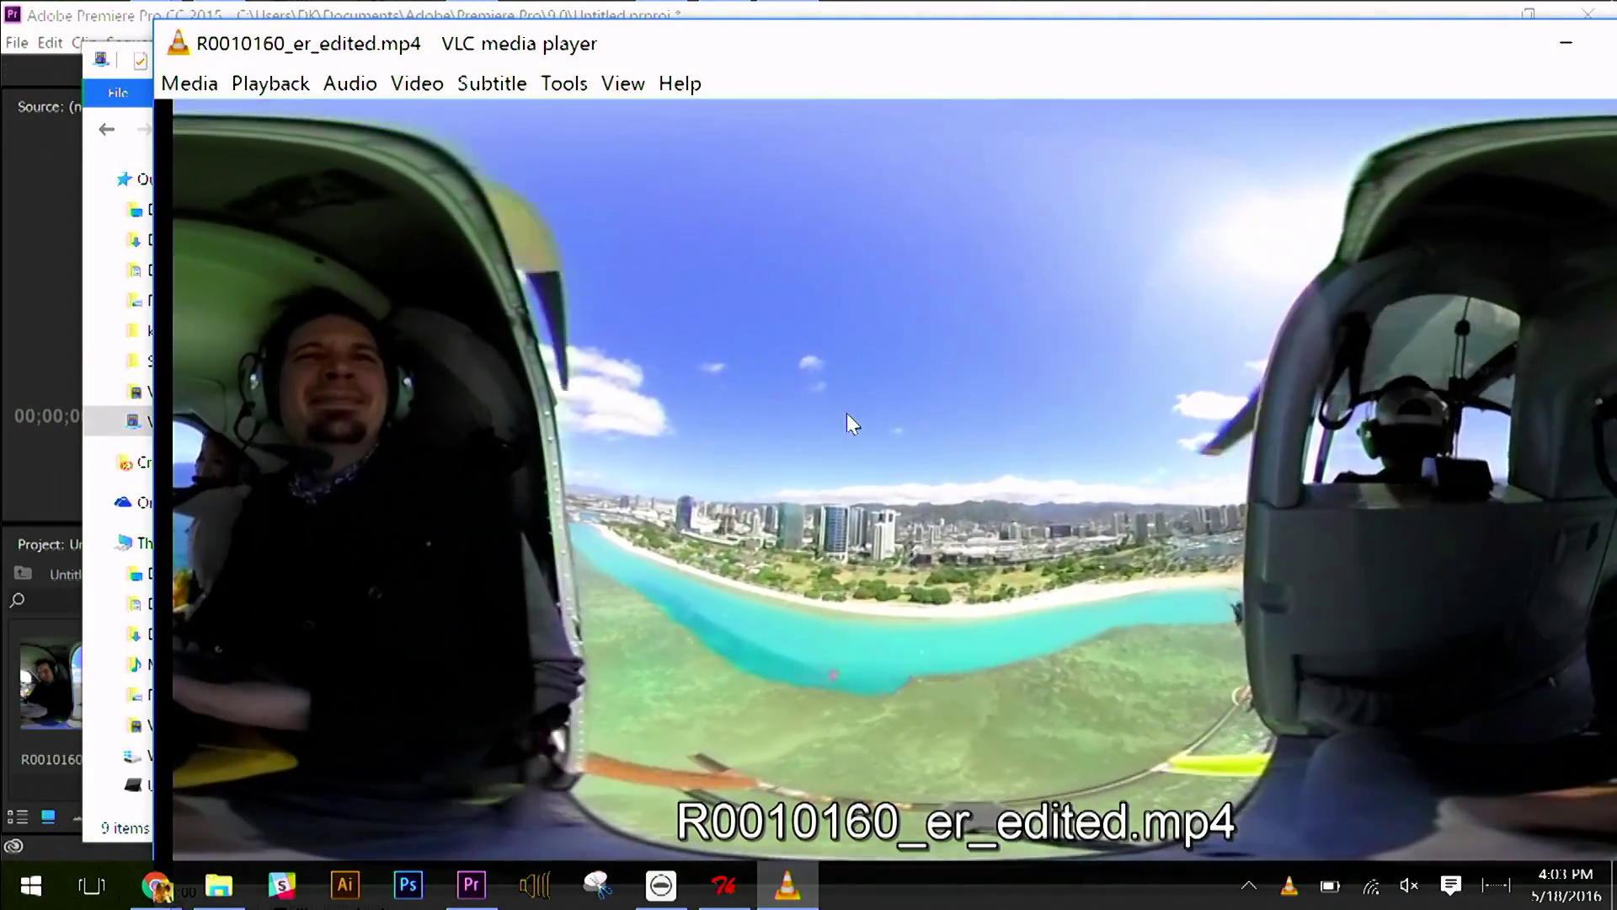
{"action": "right_click", "coordinate": [847, 404]}
{"action": "left_click", "coordinate": [711, 462]}
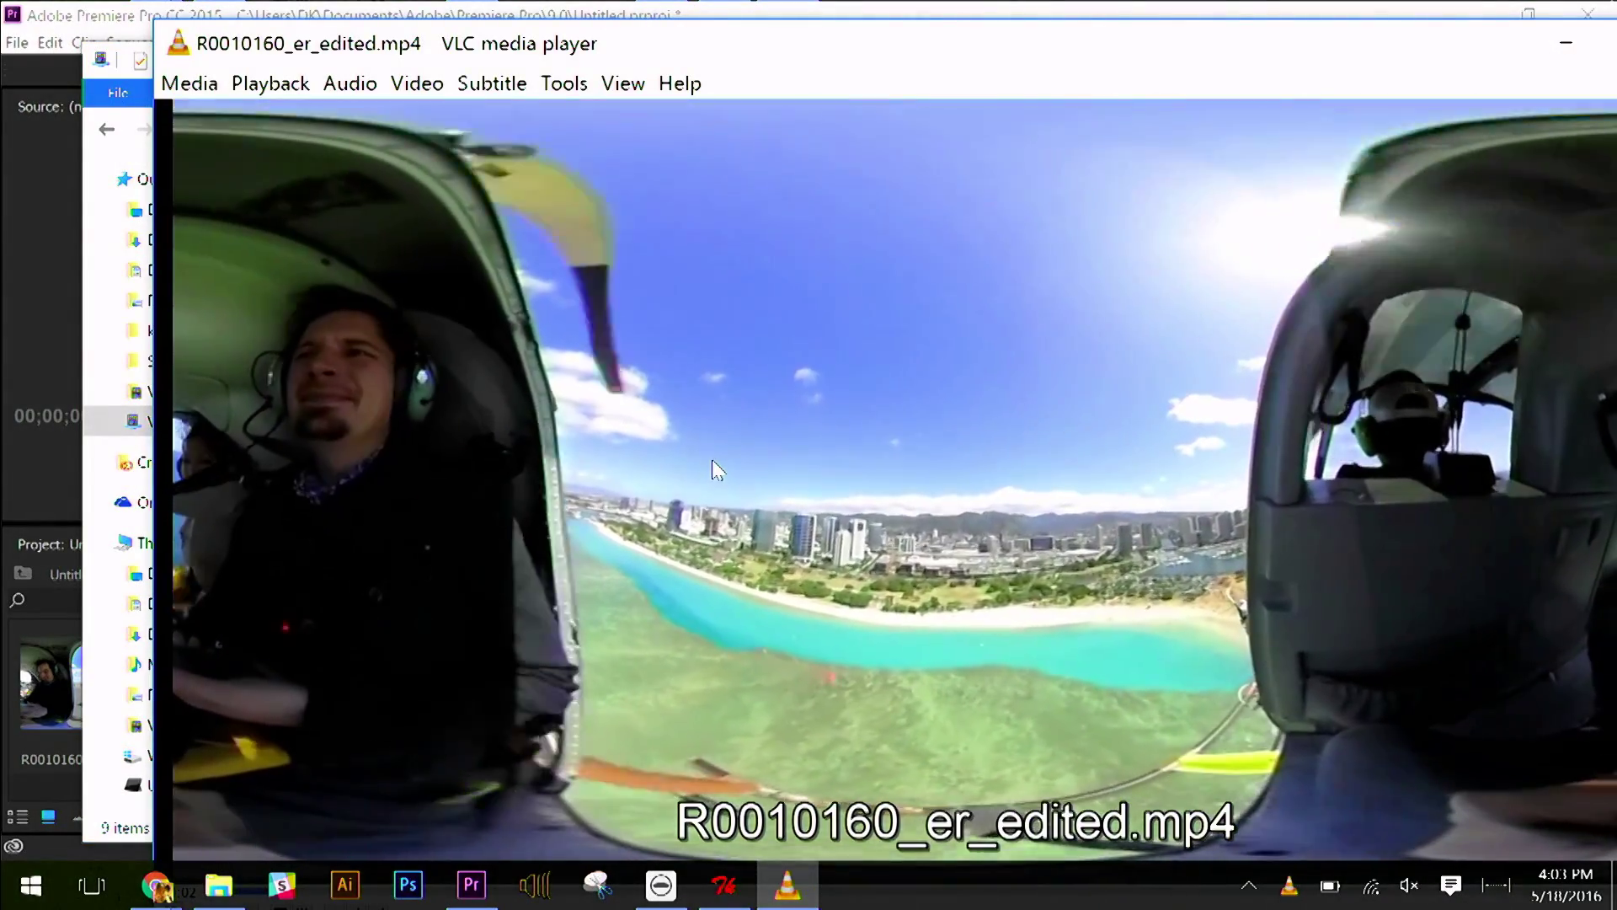
{"action": "left_click_drag", "start_coordinate": [650, 43], "coordinate": [452, 3]}
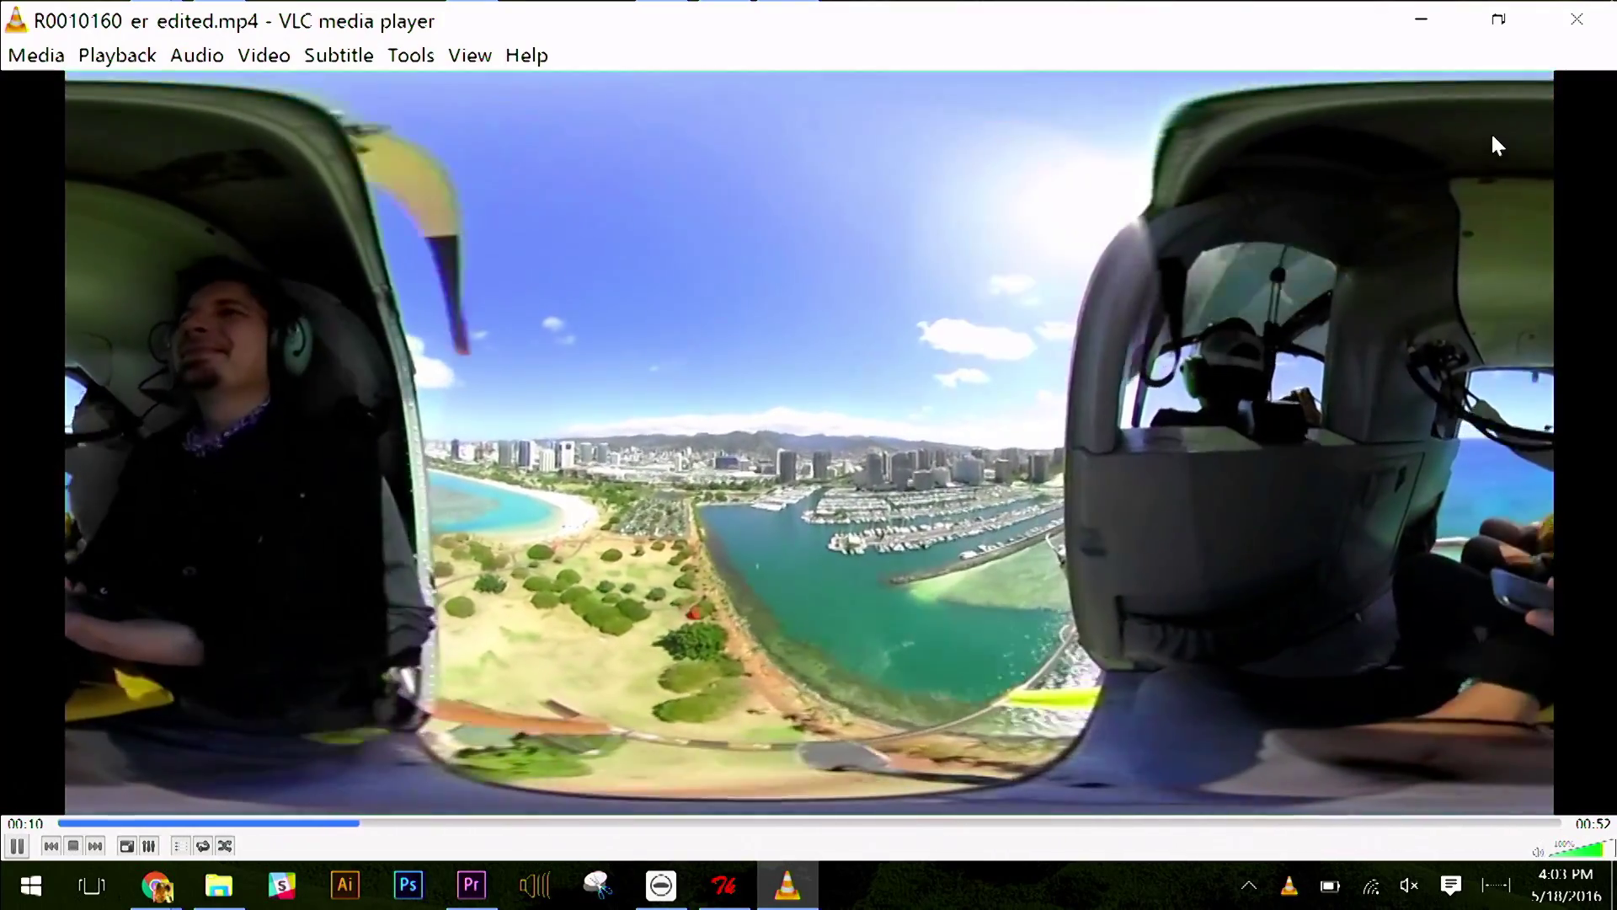
{"action": "left_click", "coordinate": [1577, 20]}
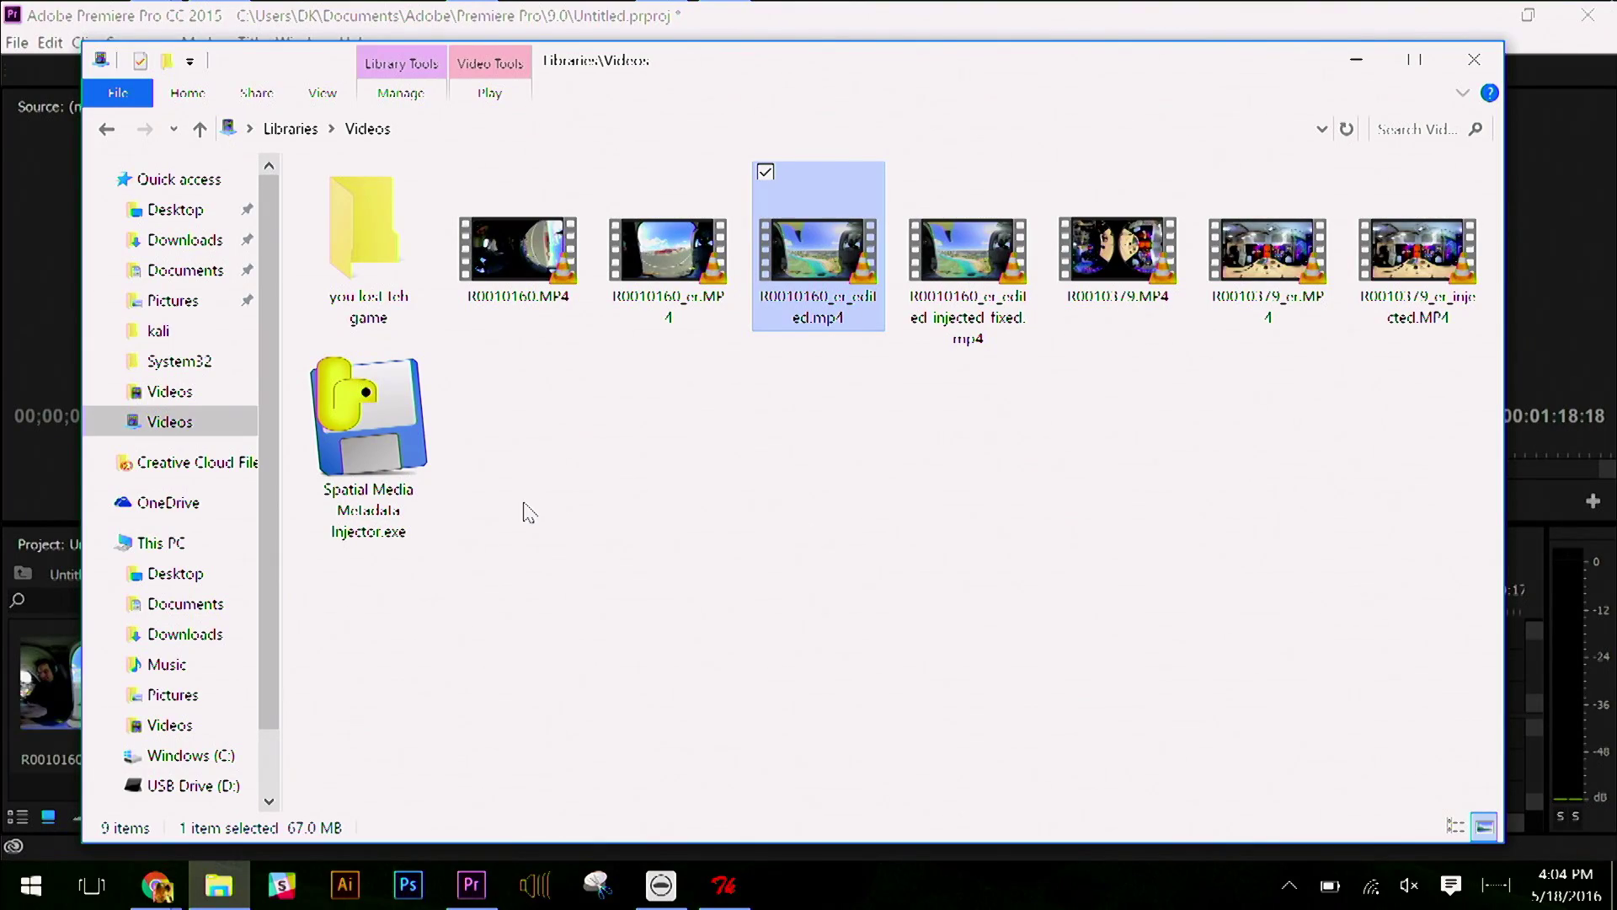
Launch Spatial Media Metadata Injector and place its window at the upper right, minimizing Premiere.
{"action": "left_click", "coordinate": [391, 462]}
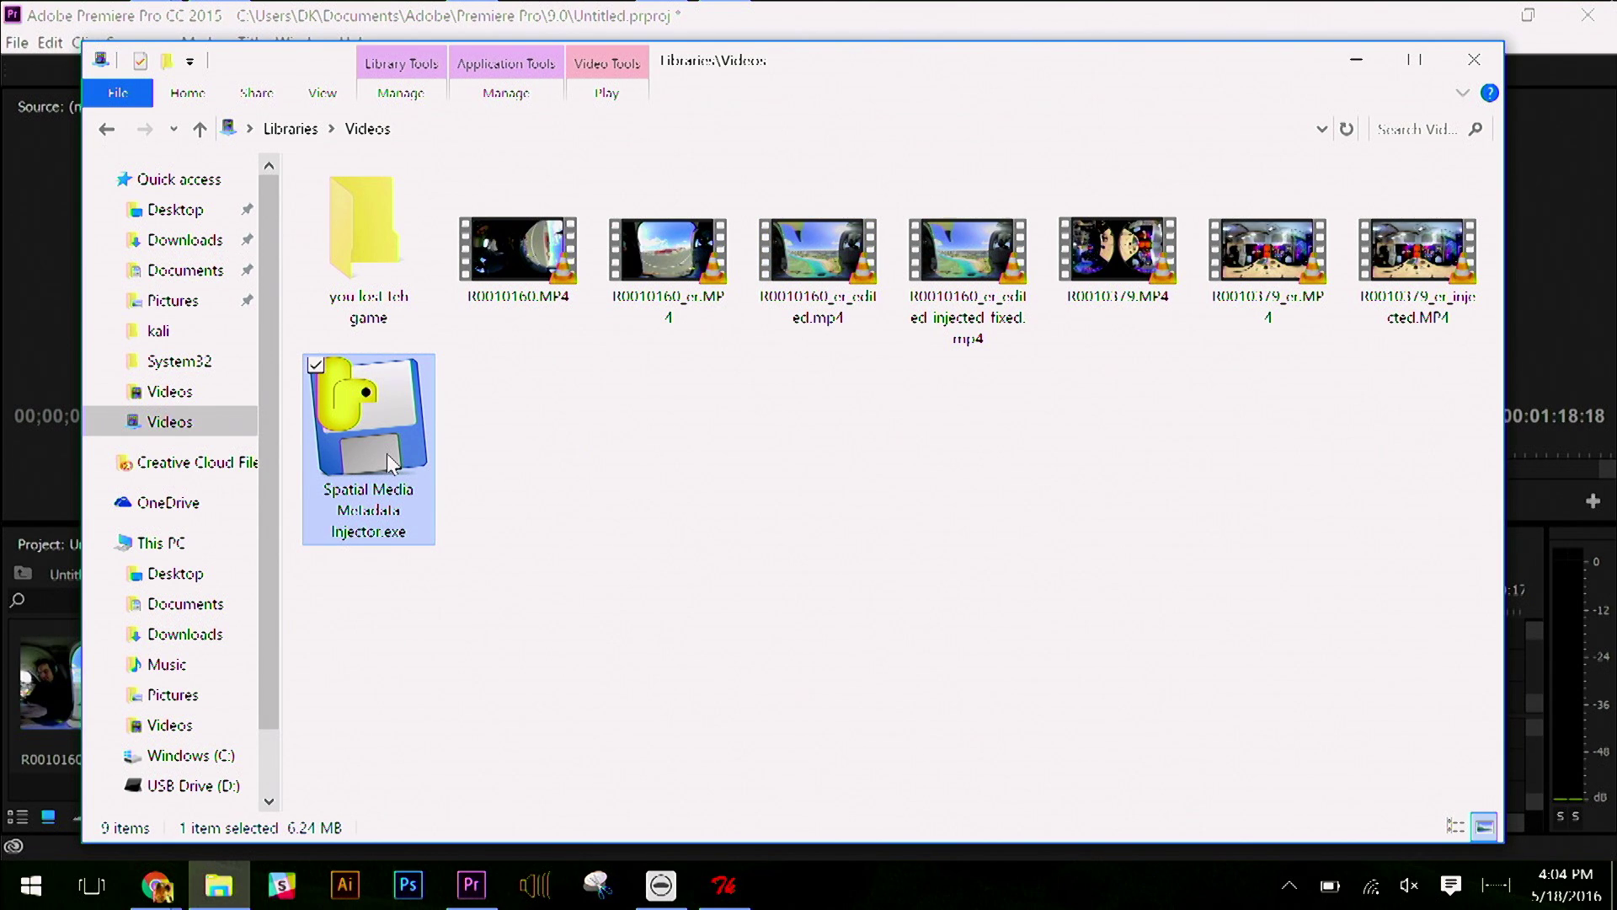
{"action": "left_click", "coordinate": [726, 887]}
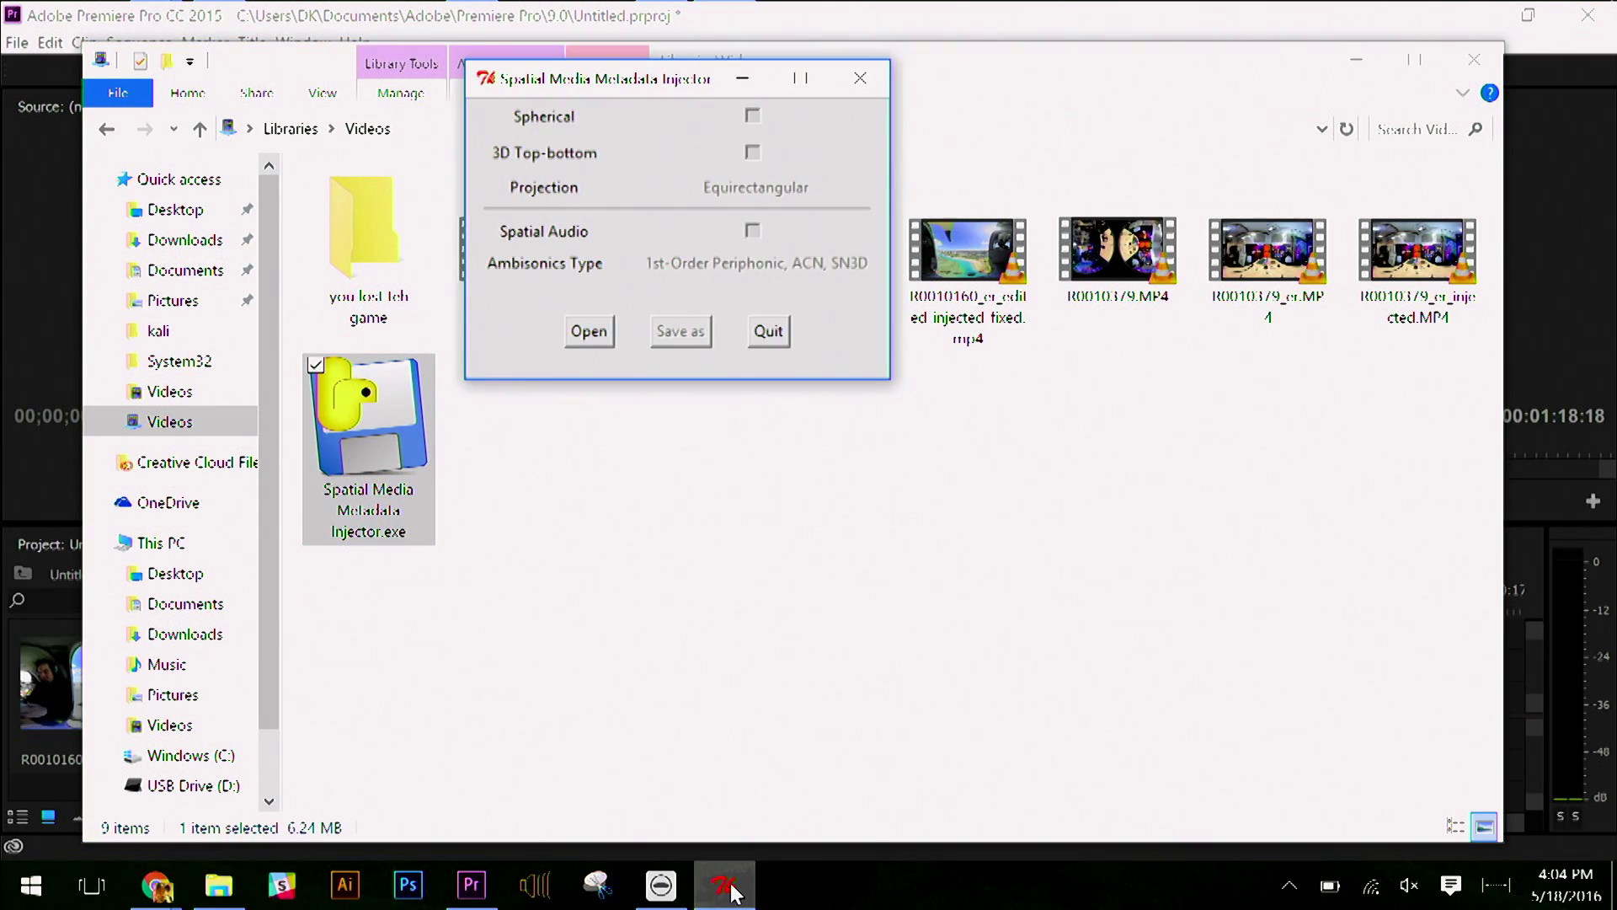
{"action": "left_click_drag", "start_coordinate": [638, 89], "coordinate": [1251, 118]}
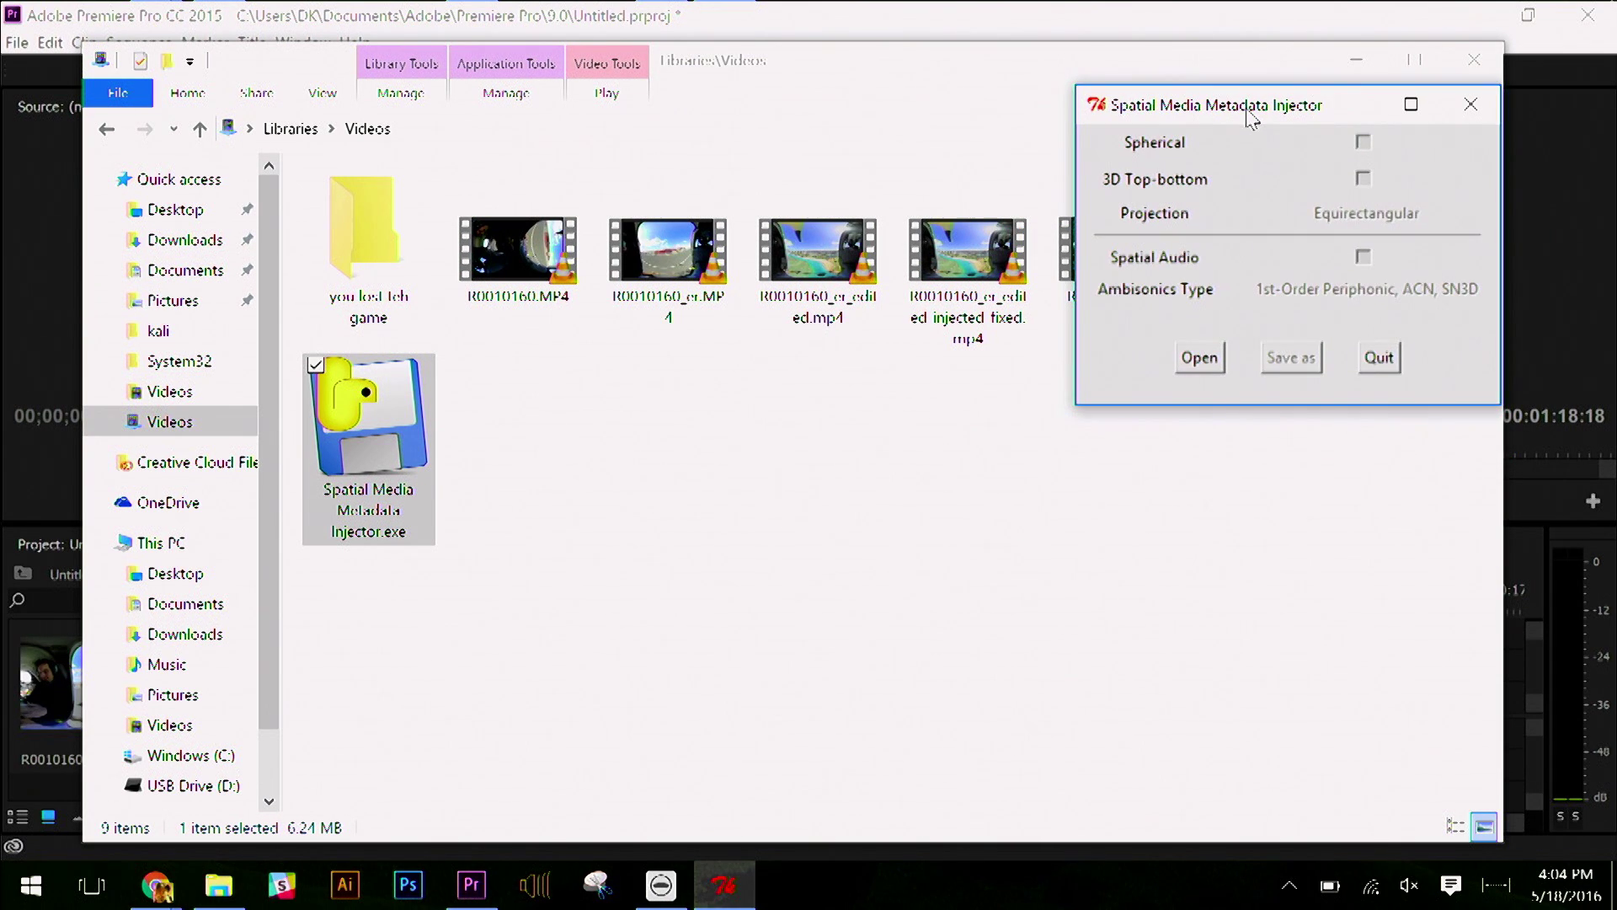
{"action": "left_click", "coordinate": [1472, 18]}
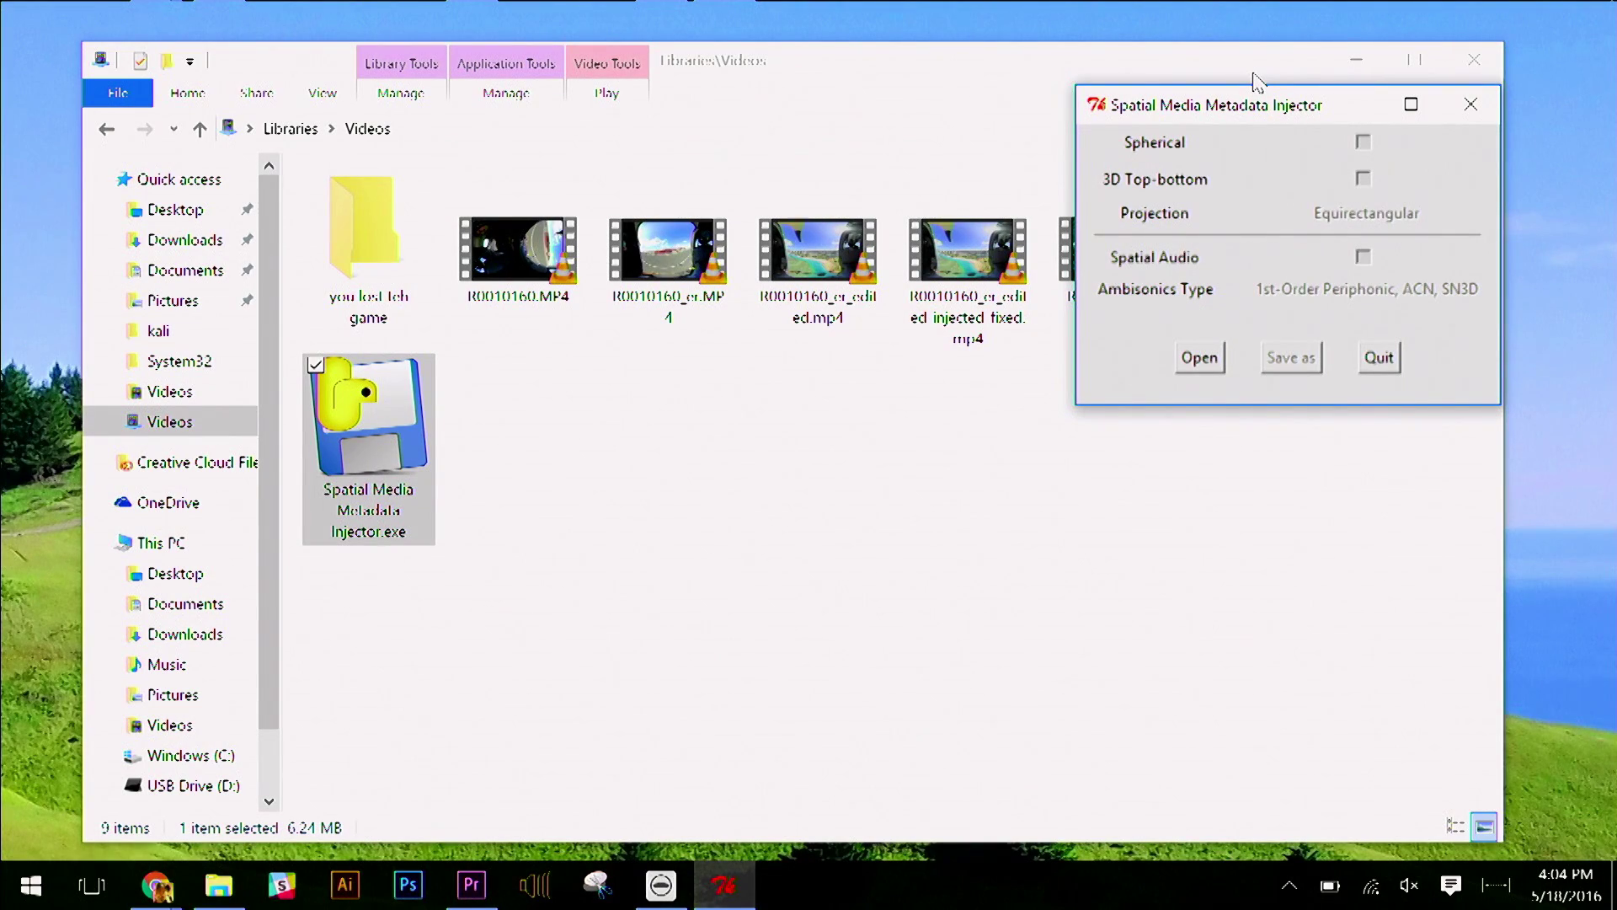
{"action": "left_click_drag", "start_coordinate": [1223, 115], "coordinate": [1272, 49]}
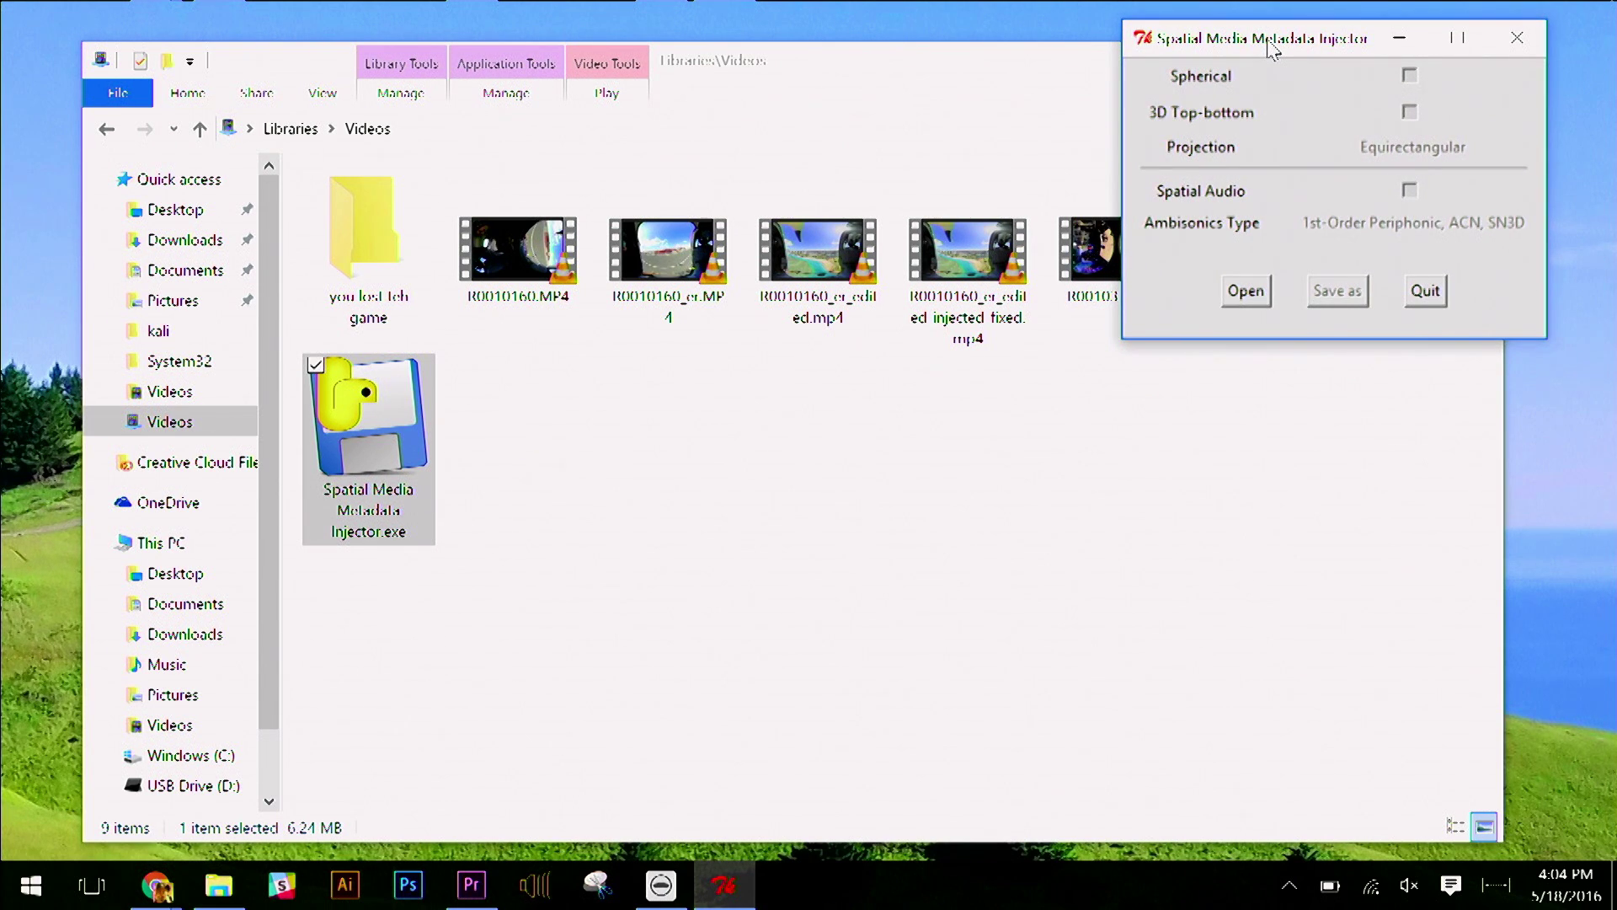
Load R0010160_er_edited.mp4 into the injector for spherical metadata injection.
{"action": "left_click", "coordinate": [1246, 291]}
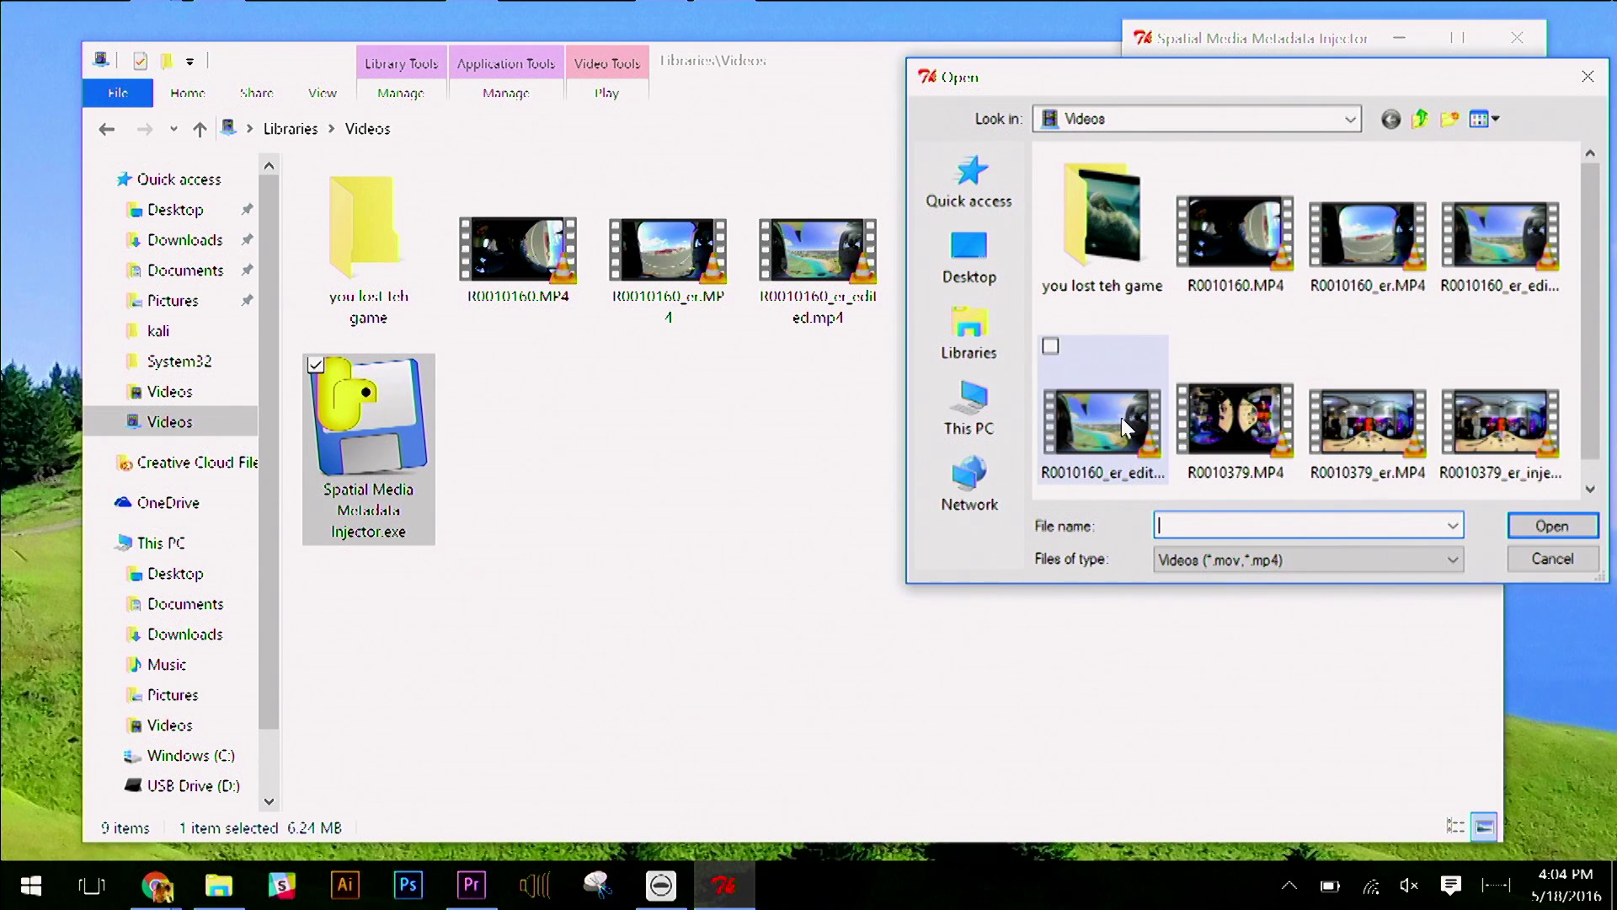
{"action": "left_click_drag", "start_coordinate": [1596, 221], "coordinate": [1596, 299]}
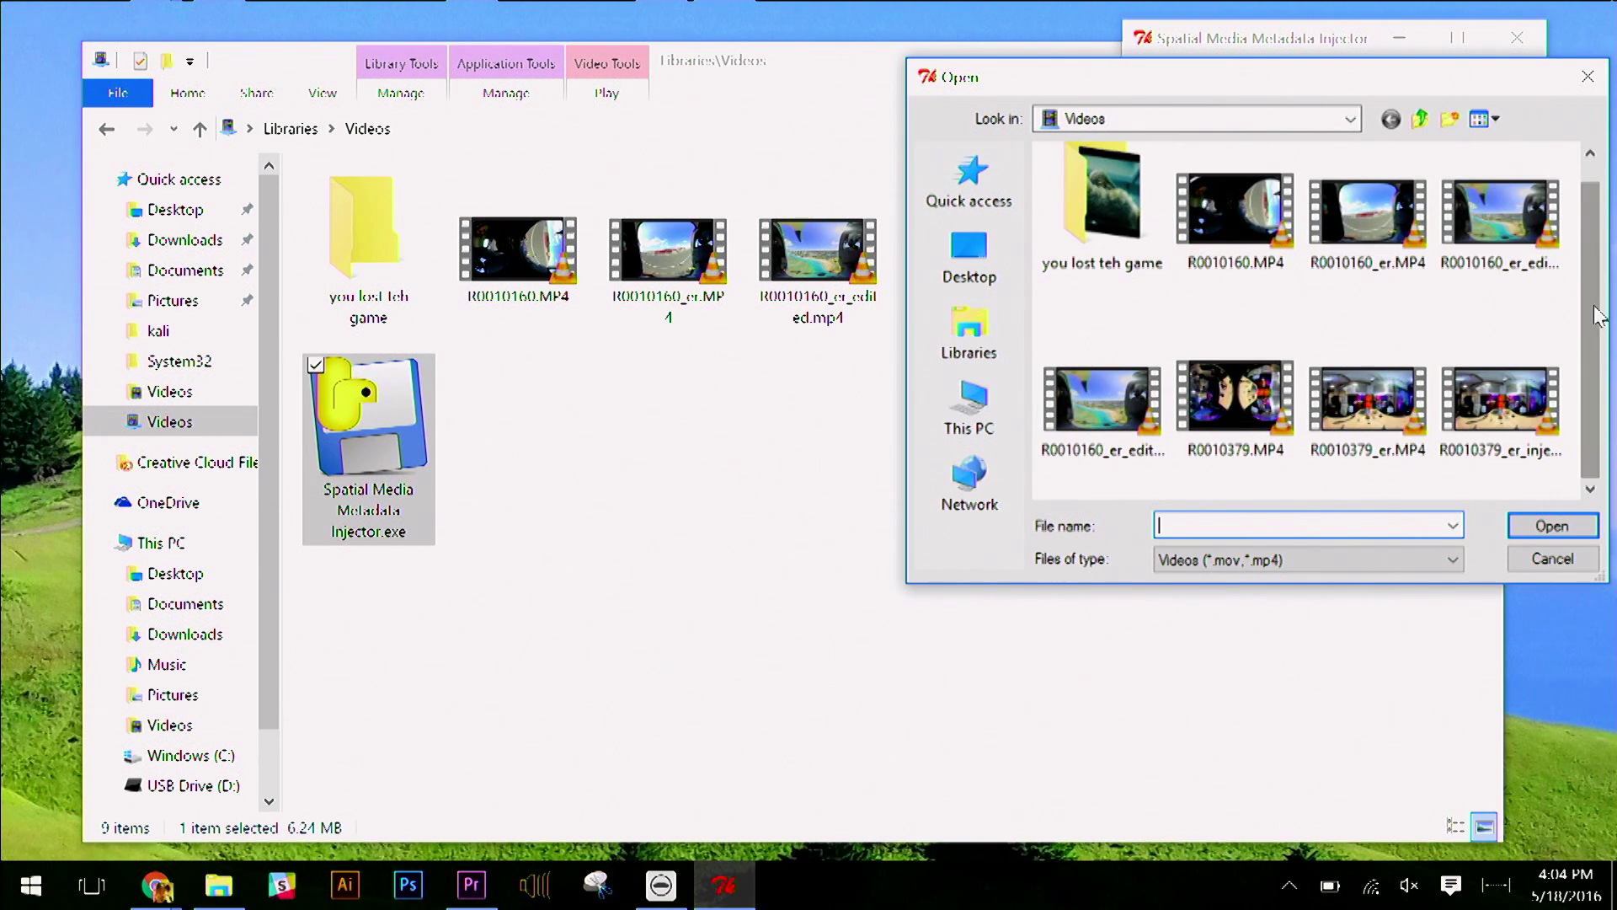
{"action": "left_click", "coordinate": [1500, 220]}
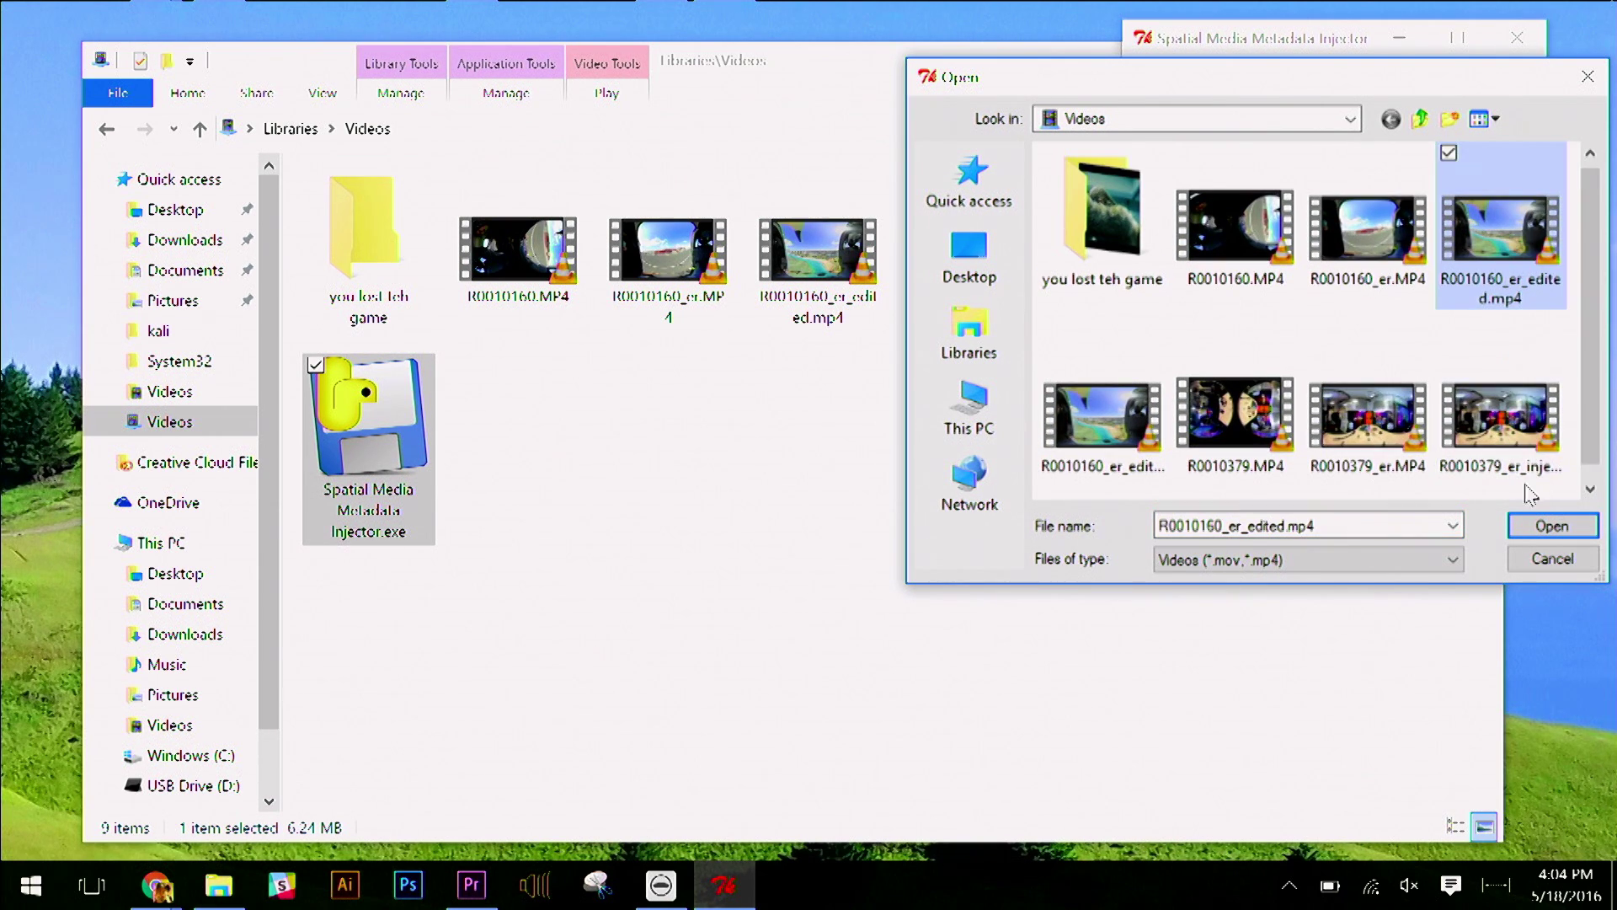
{"action": "left_click", "coordinate": [1546, 527]}
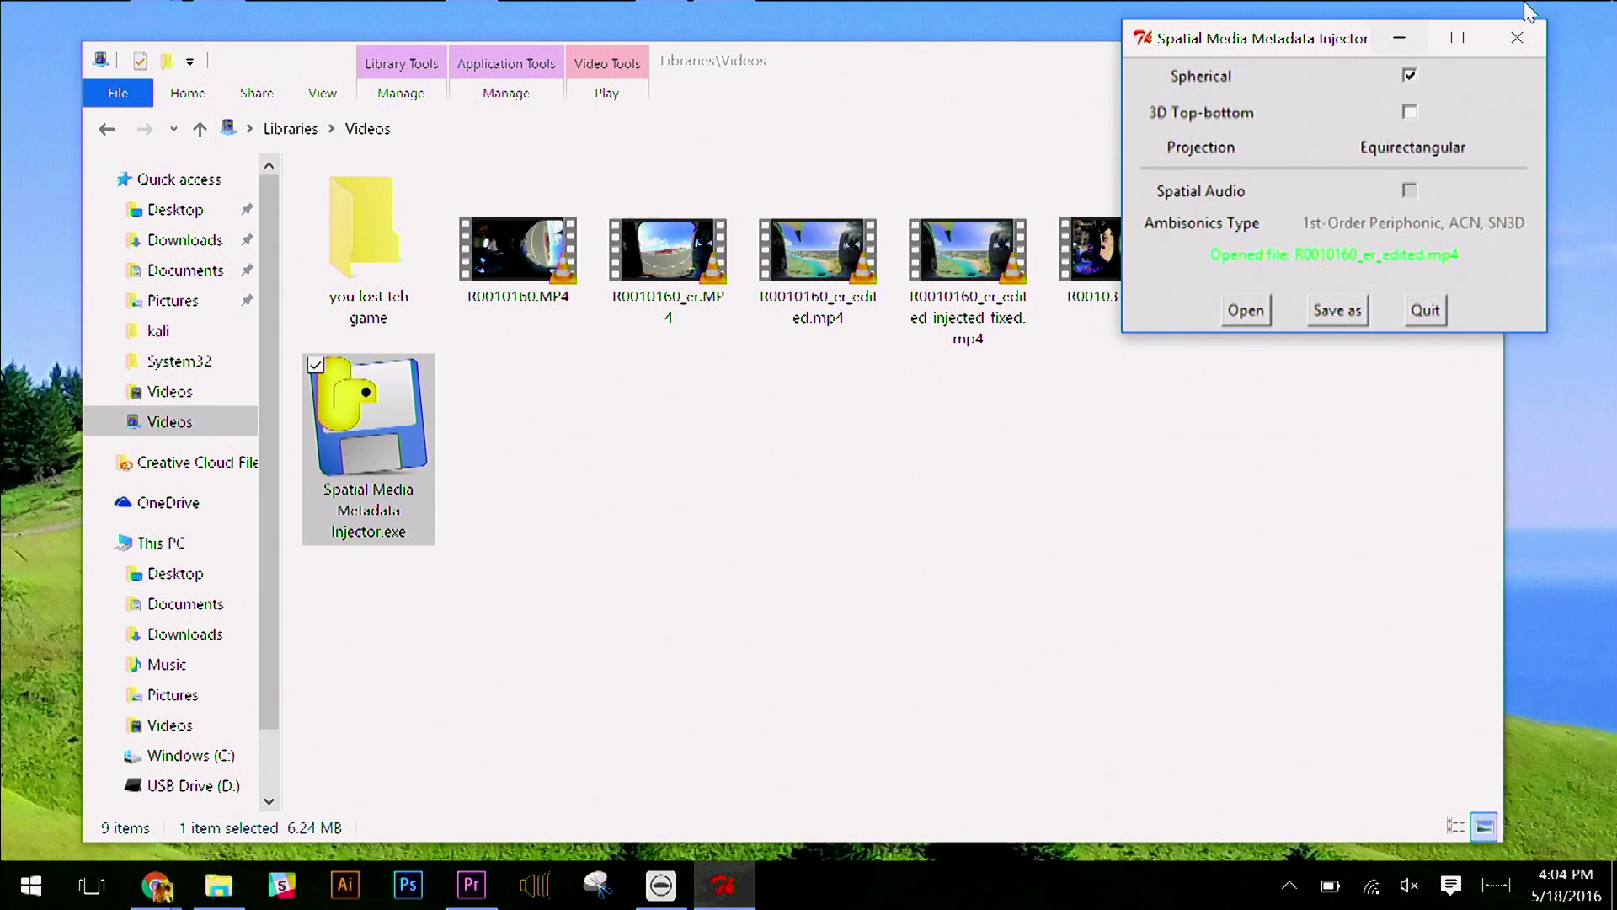
Close the injector and play R0010160_er_edited_injected_fixed.mp4 in VLC.
{"action": "left_click", "coordinate": [1518, 38]}
{"action": "left_click", "coordinate": [997, 305]}
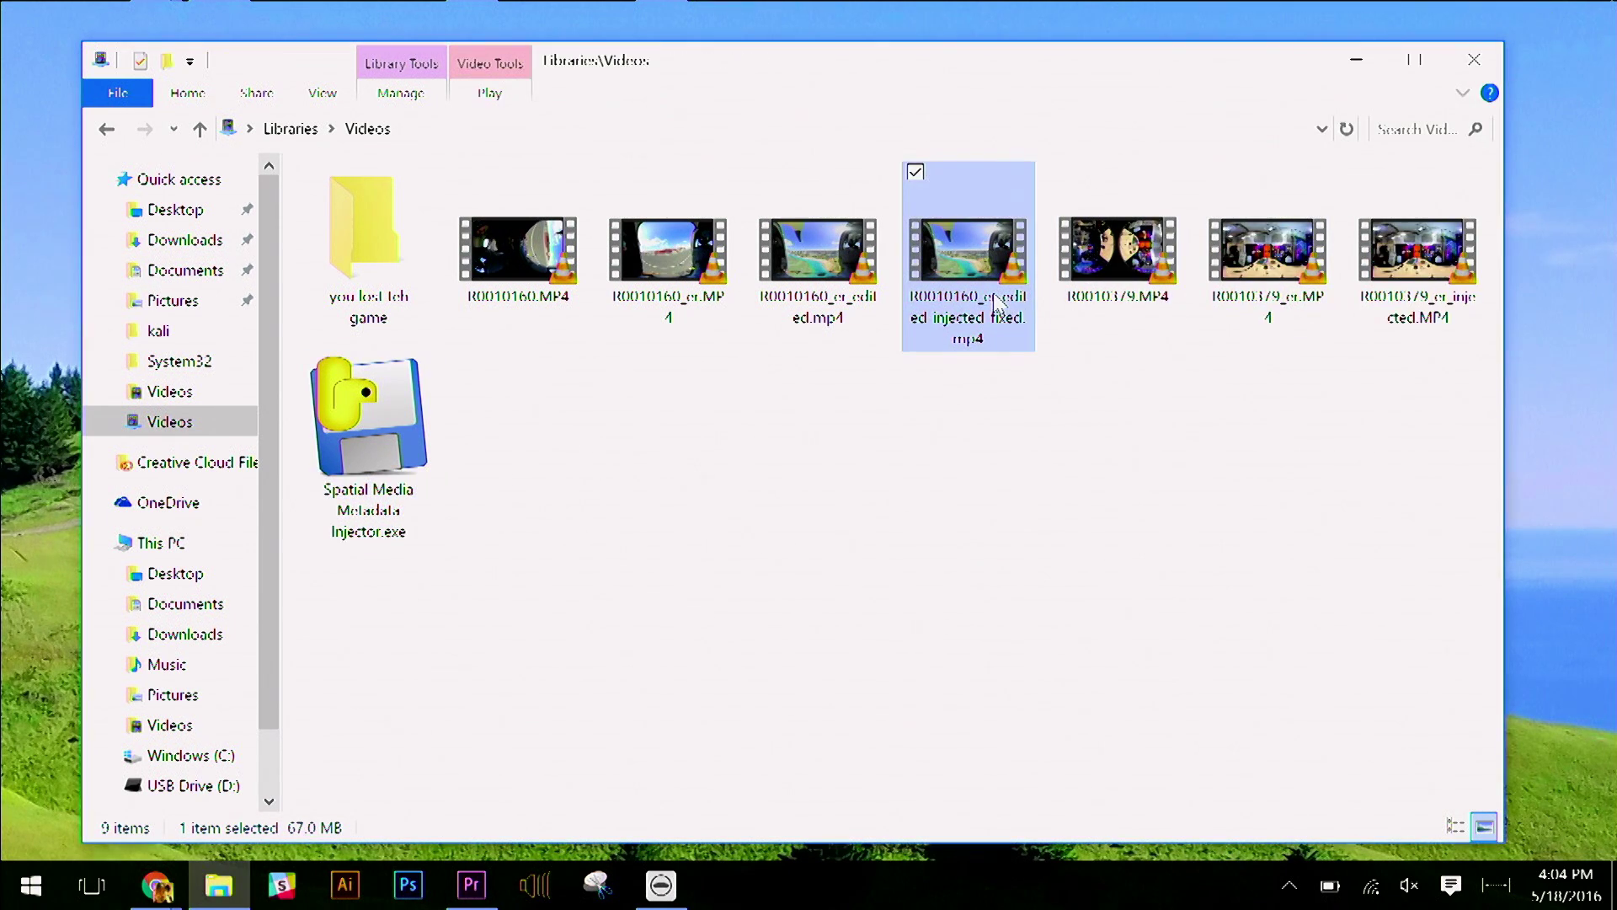
{"action": "double_click", "coordinate": [987, 286]}
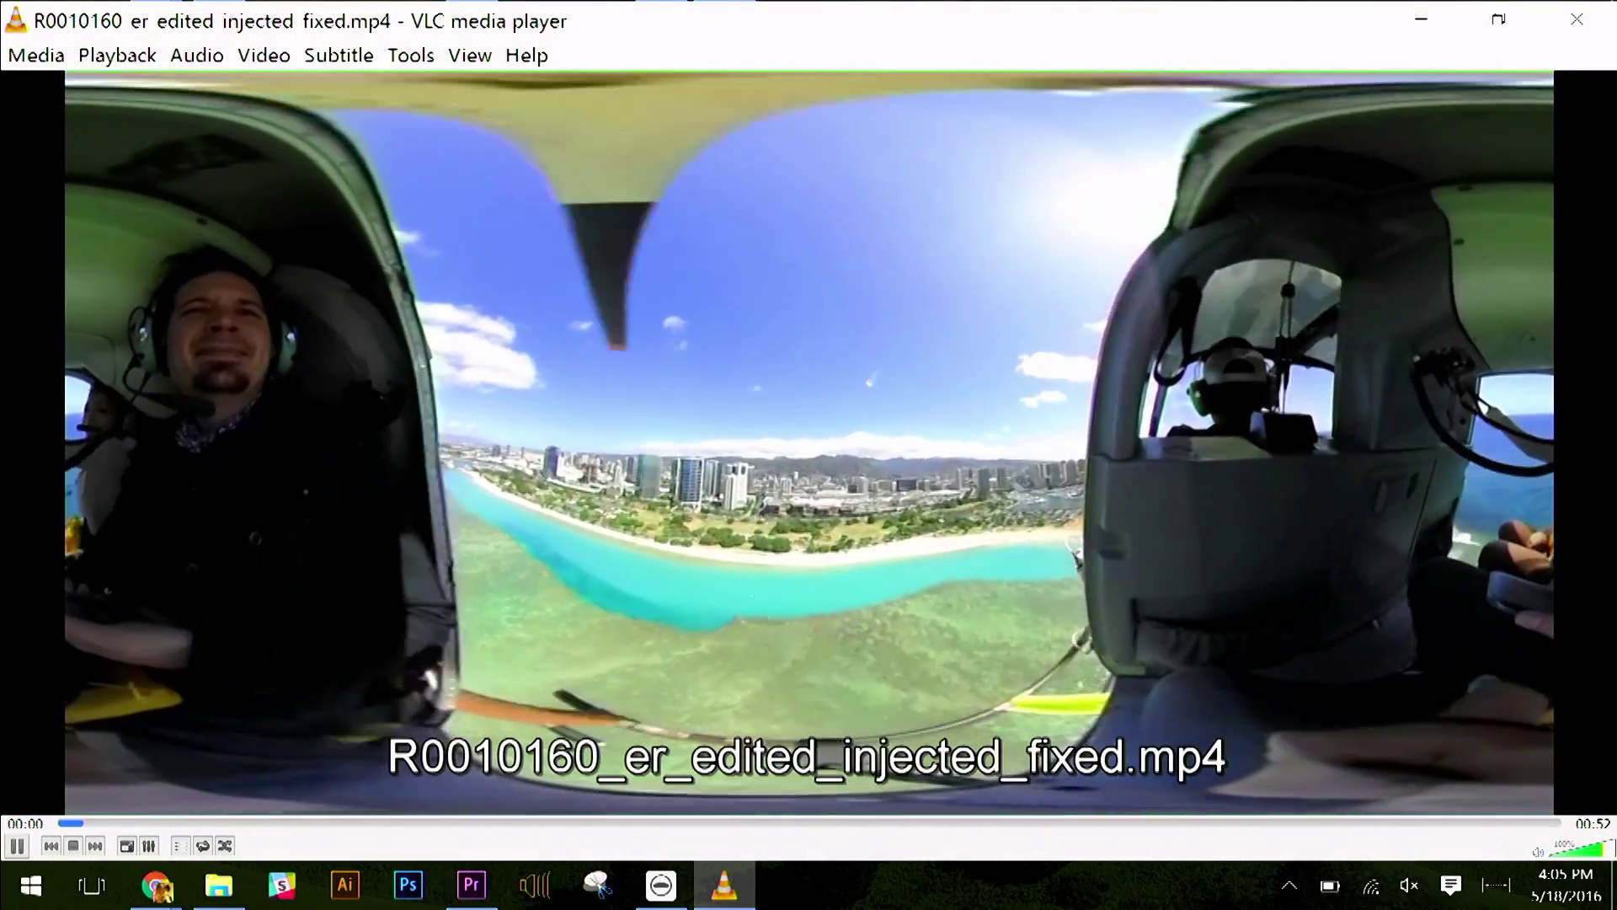
{"action": "left_click", "coordinate": [1580, 25]}
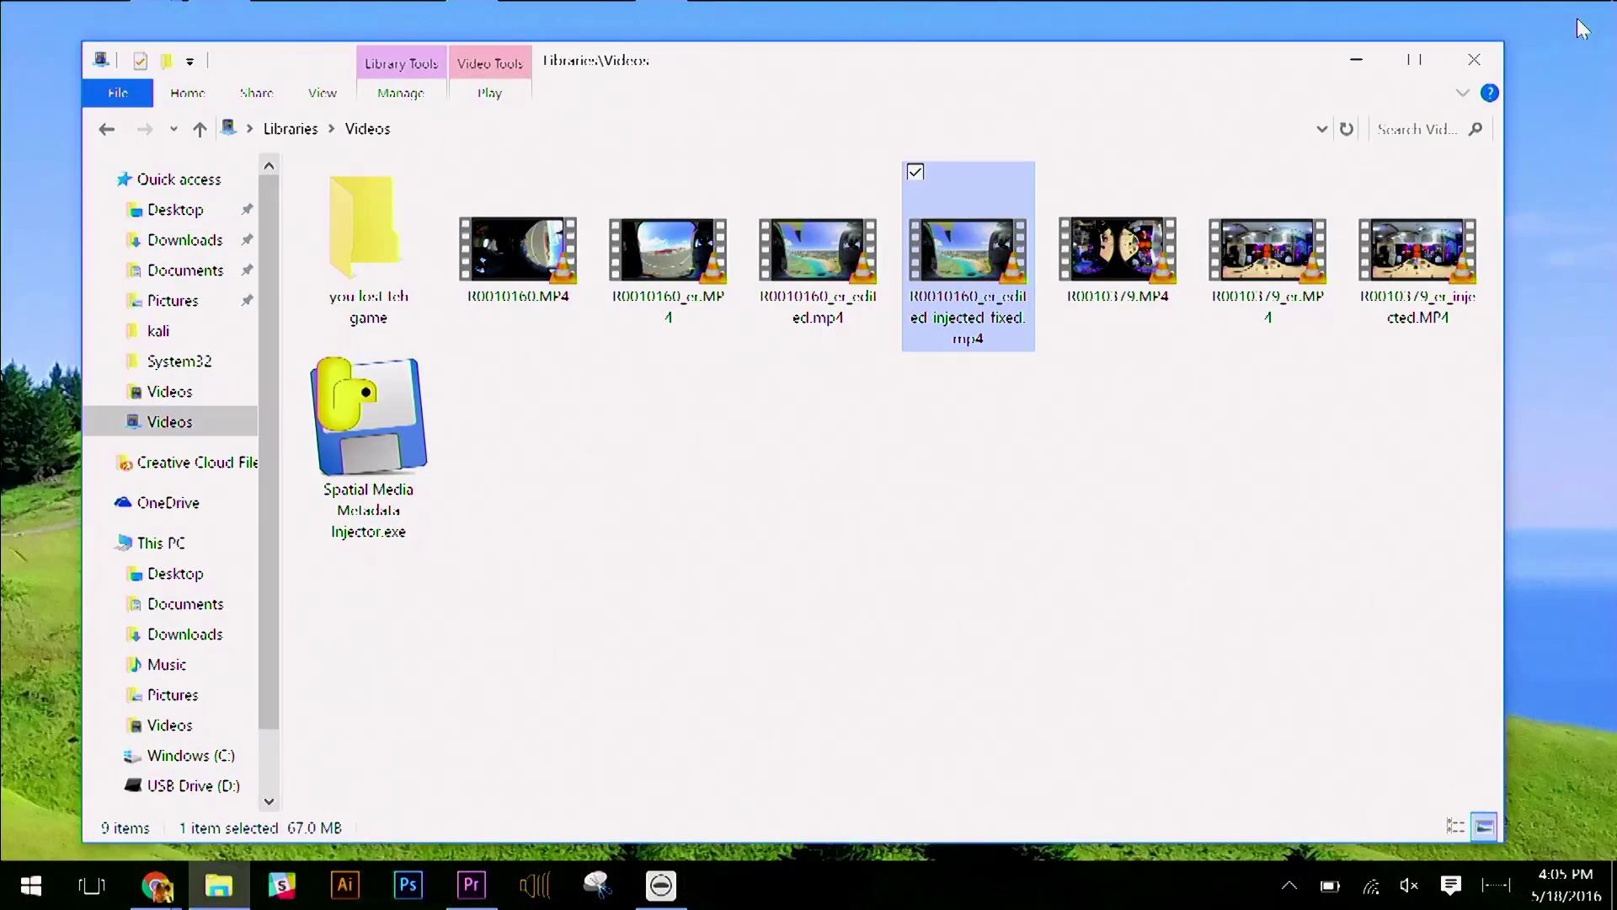